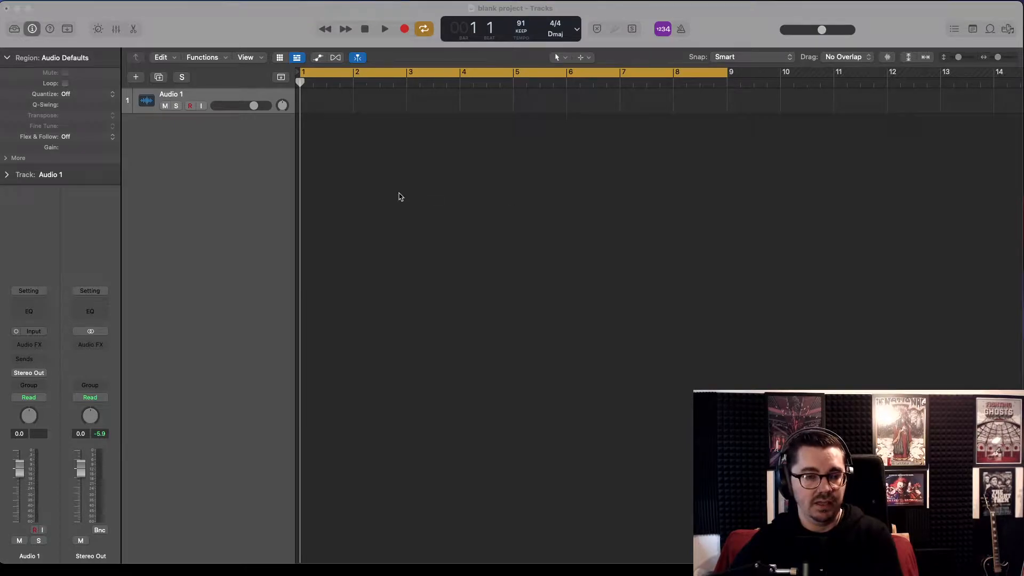
- Add a new Drummer track below the Audio 1 track
right_click(246, 160)
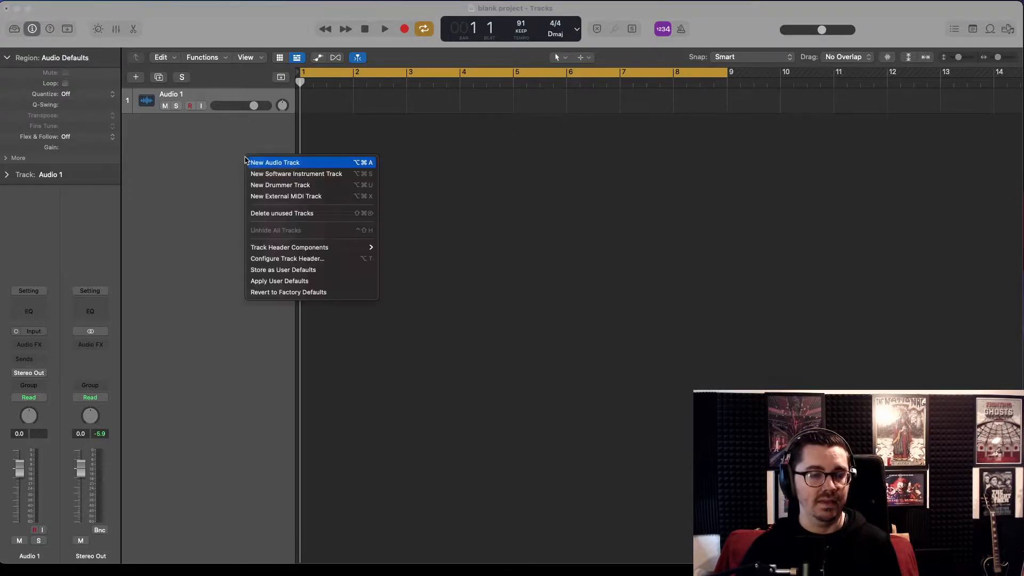
click(263, 185)
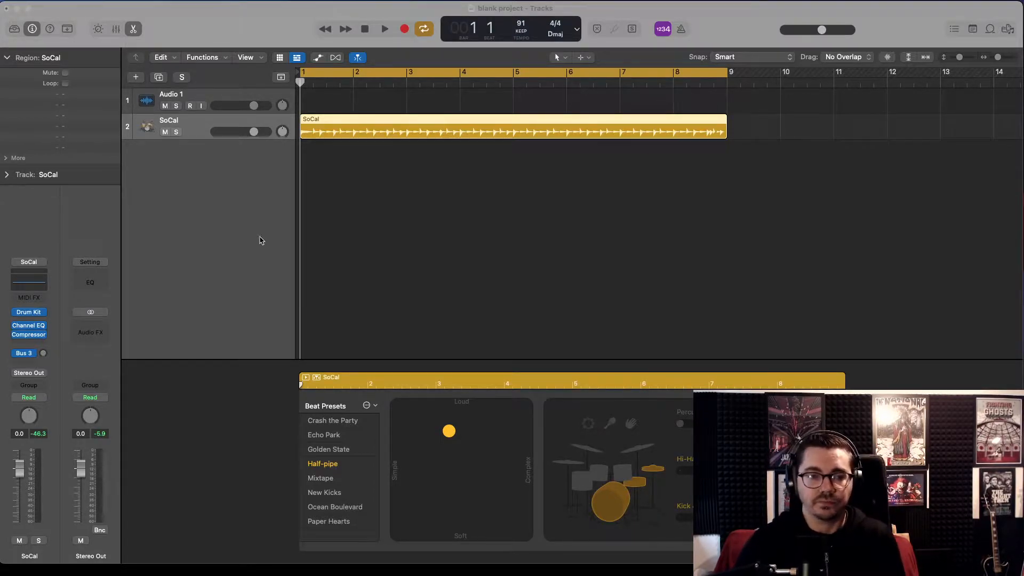
right_click(203, 173)
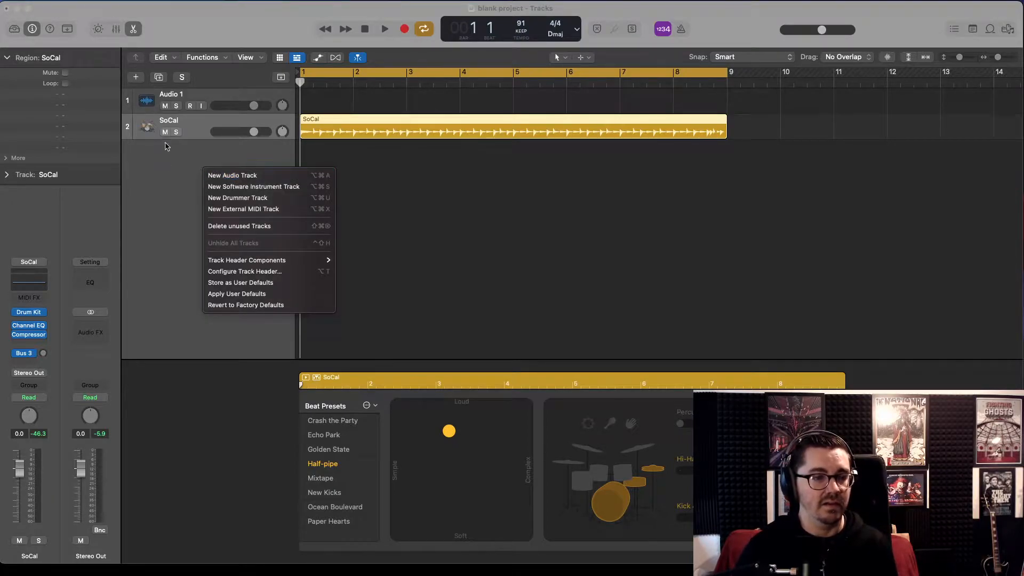
click(143, 193)
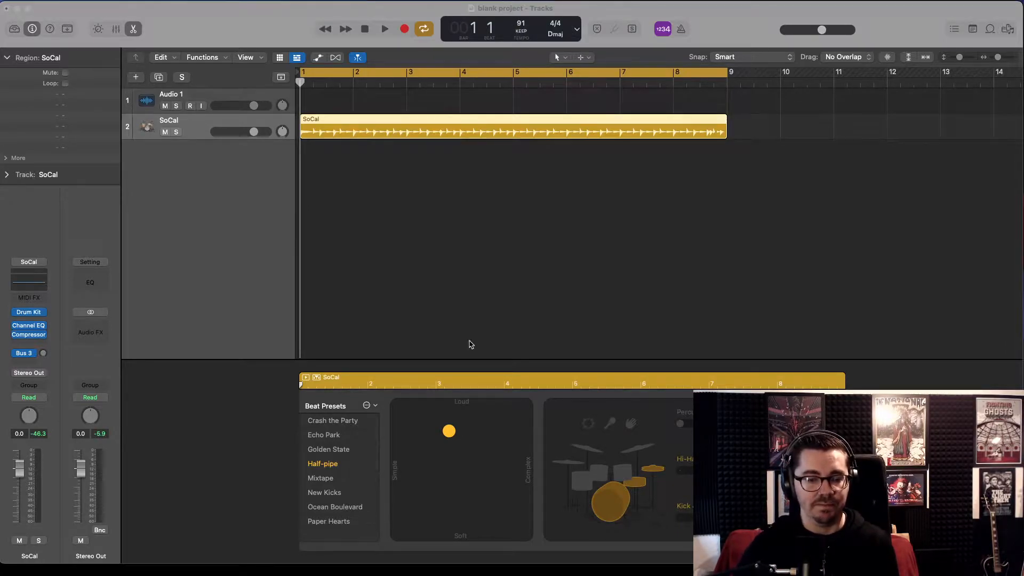
- Play the drummer region, make its beat more complex and slightly softer, and add handclaps to the kit
click(384, 31)
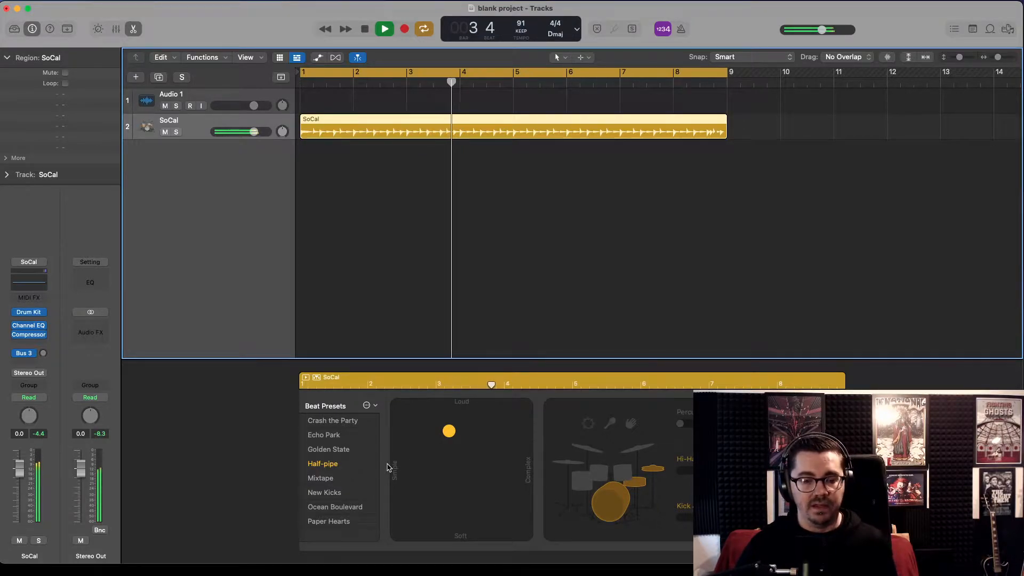
drag(451, 434, 498, 445)
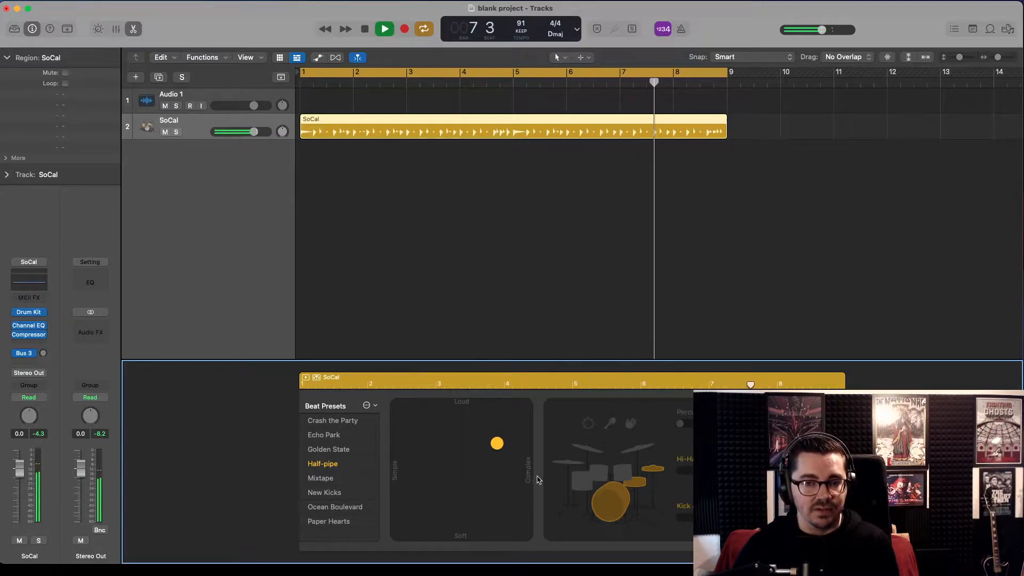
drag(500, 446, 504, 444)
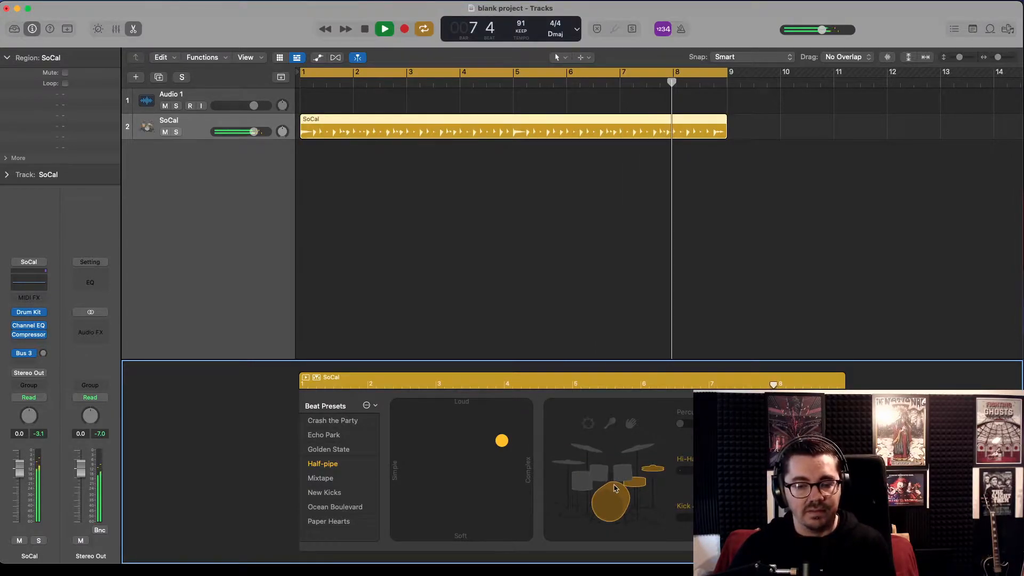
click(630, 425)
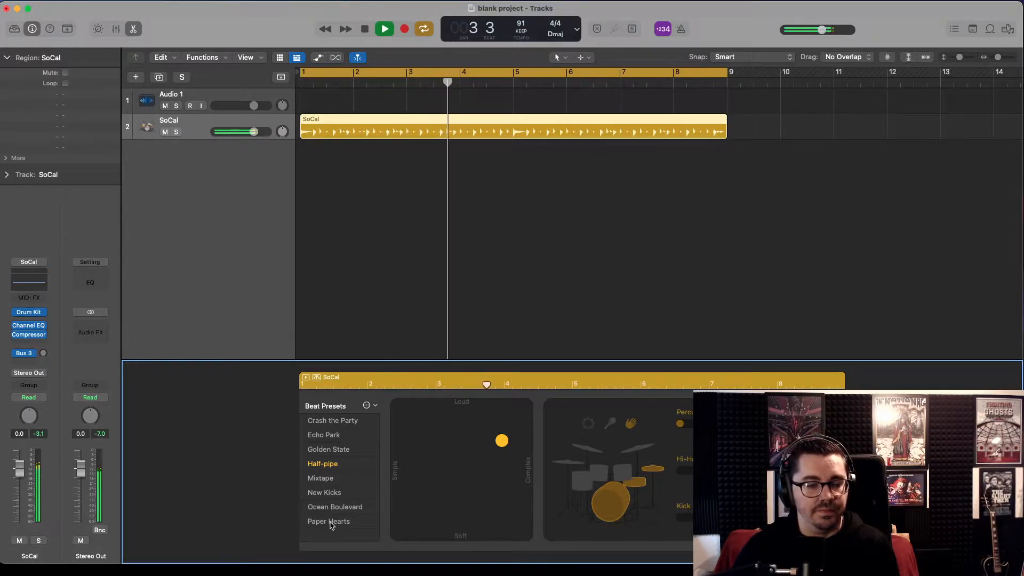
- Audition the Crash the Party and Golden State beat presets, switching the Golden State pattern from cymbals to hi-hat
click(333, 421)
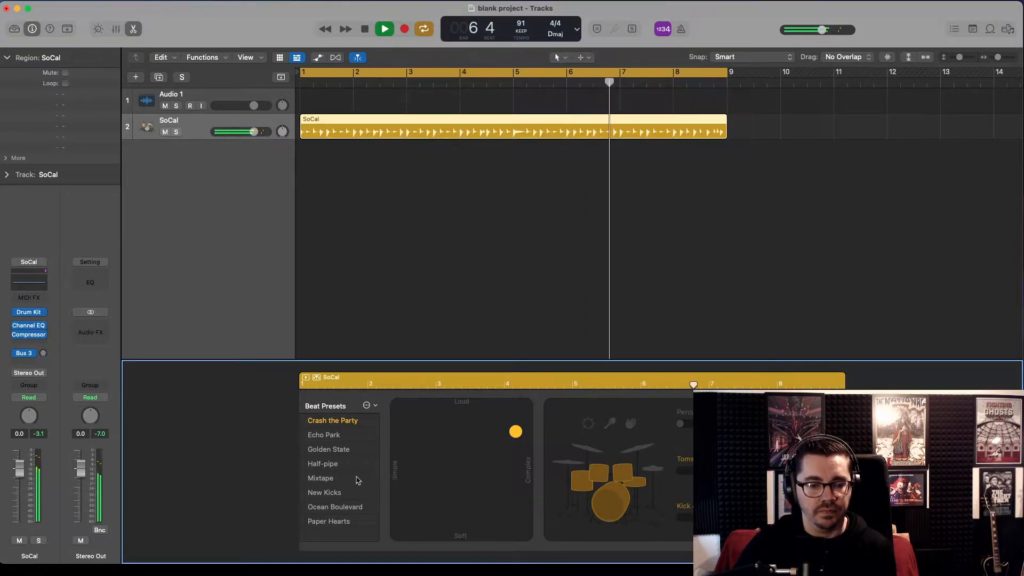
click(331, 450)
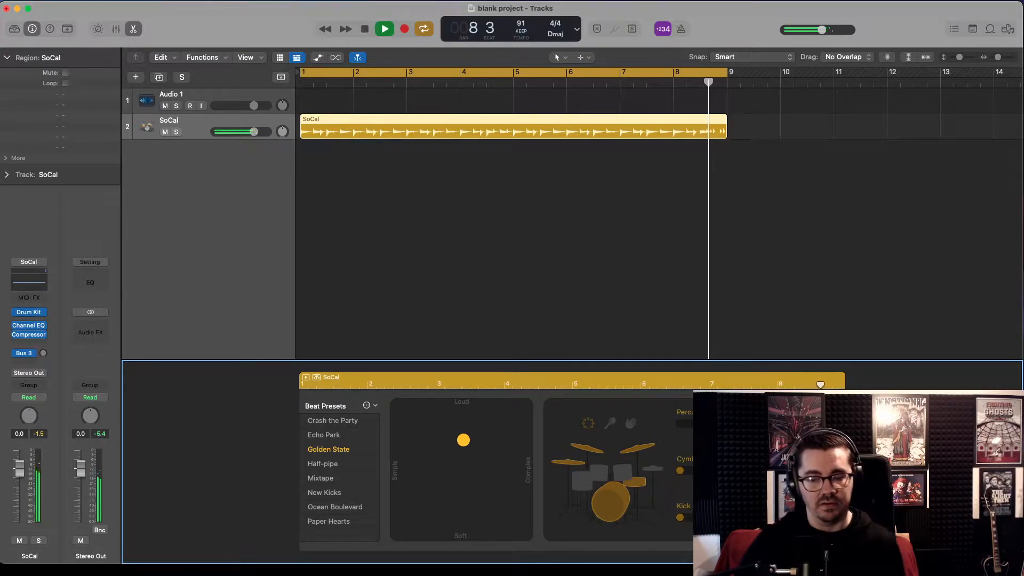
click(824, 532)
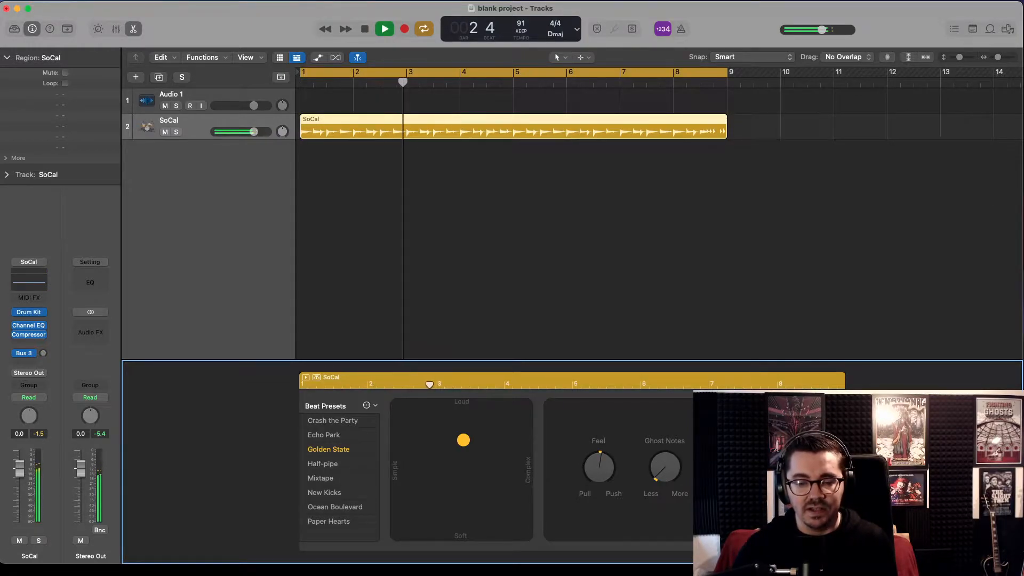
click(824, 532)
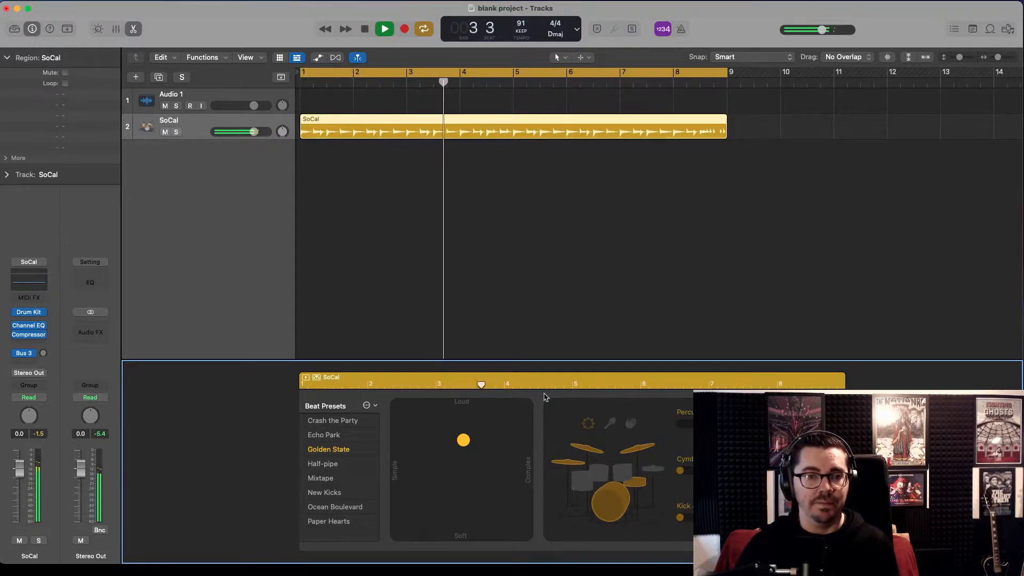
click(651, 469)
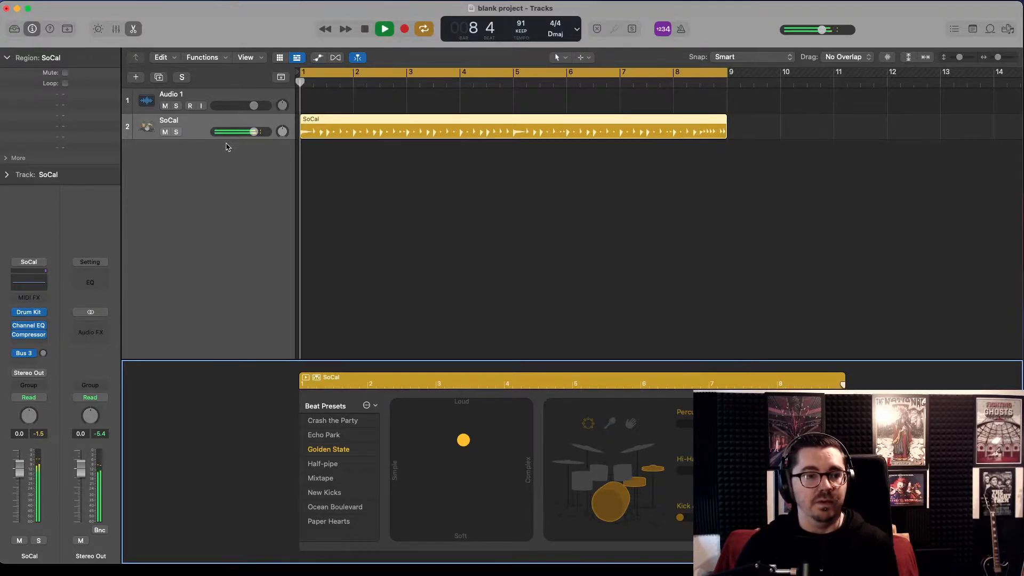
- Replace the SoCal track's Drum Kit Designer with BM-VICE in Multi-Output (16xStereo) format and clear its window away
mouse_move(44, 315)
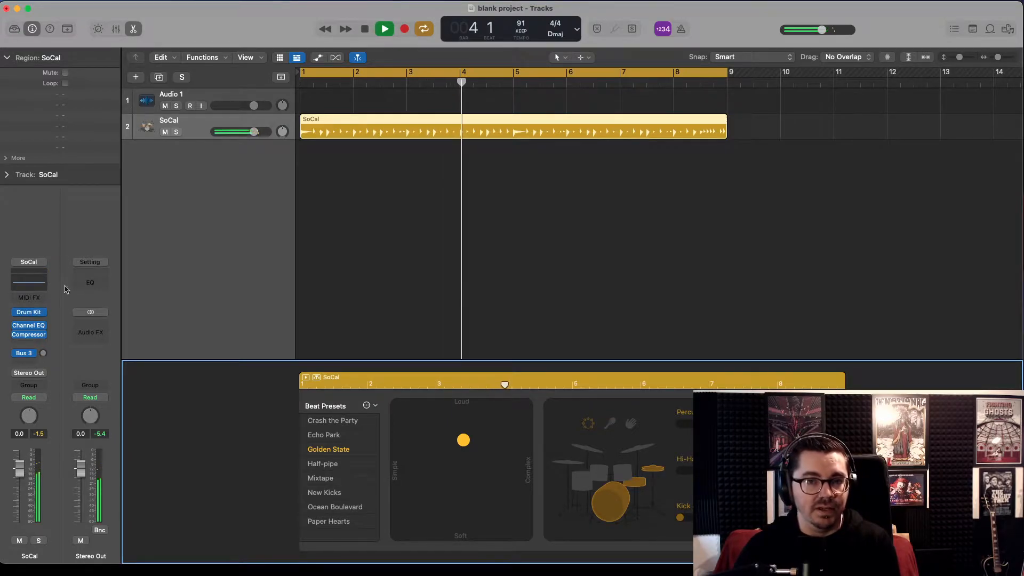
click(43, 315)
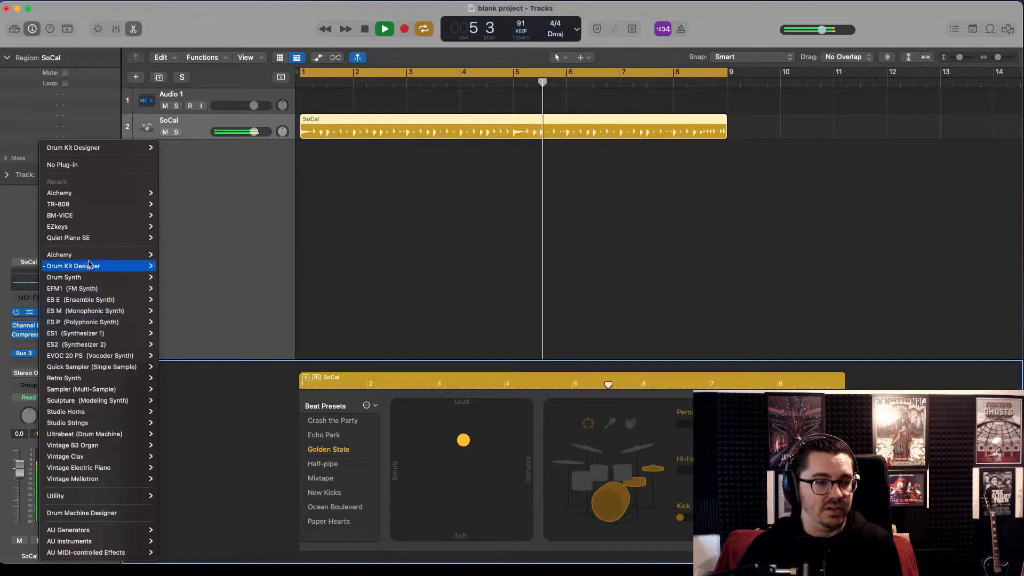
mouse_move(109, 218)
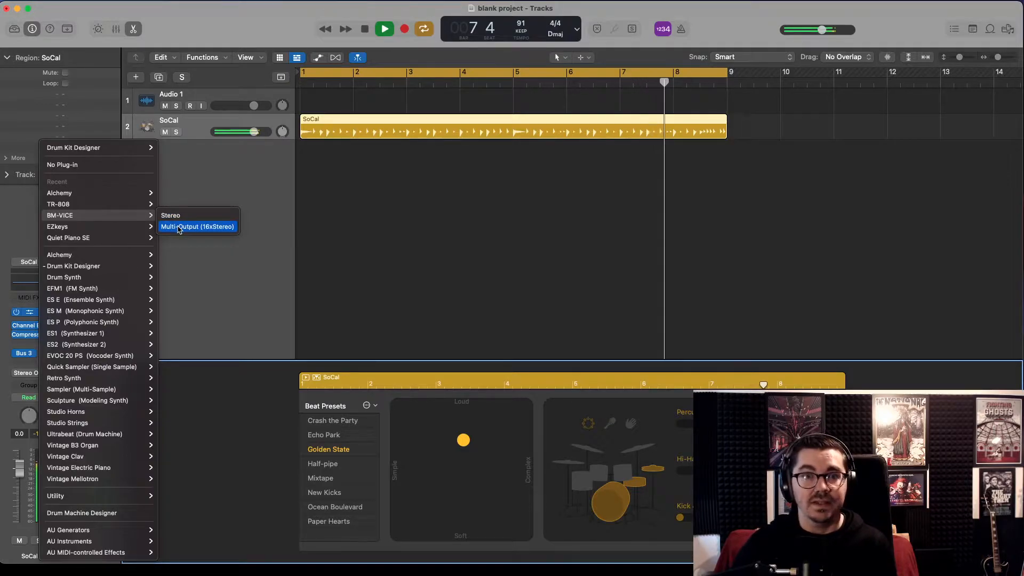
click(178, 227)
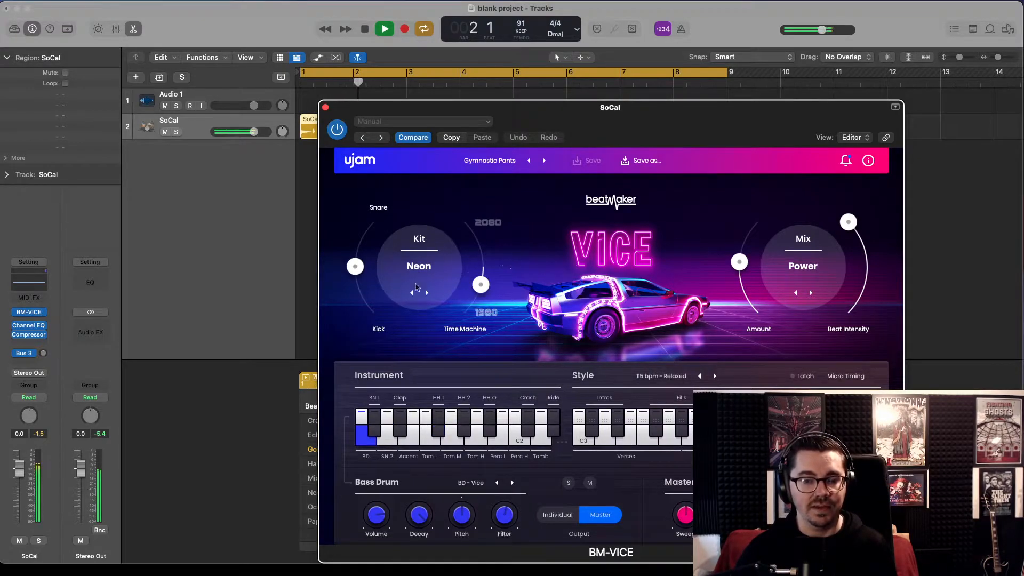
drag(518, 110, 1023, 171)
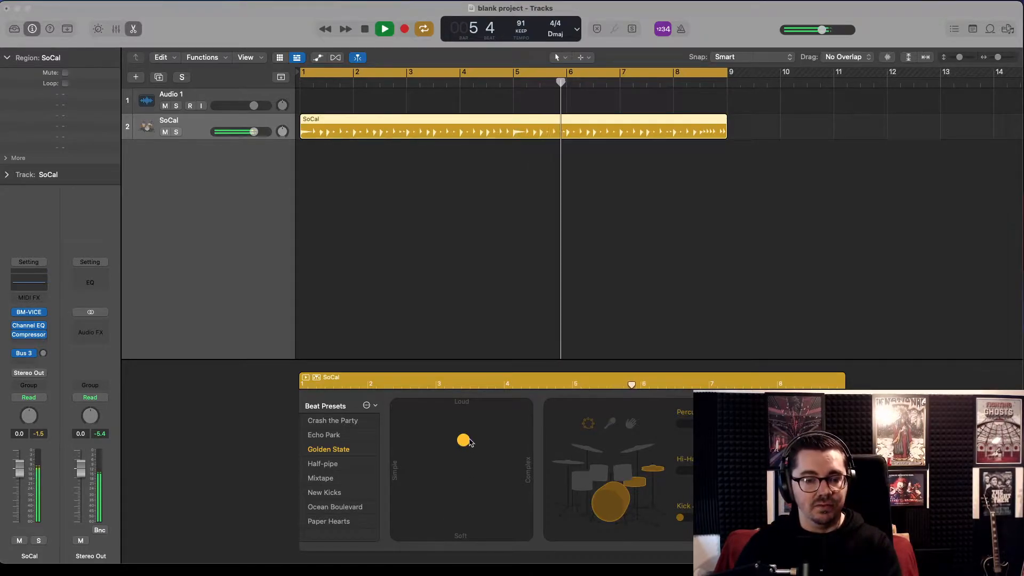
- Try a simple, soft beat and a more complex one, and apply the Half-pipe preset at medium complexity and loudness
drag(464, 442, 411, 513)
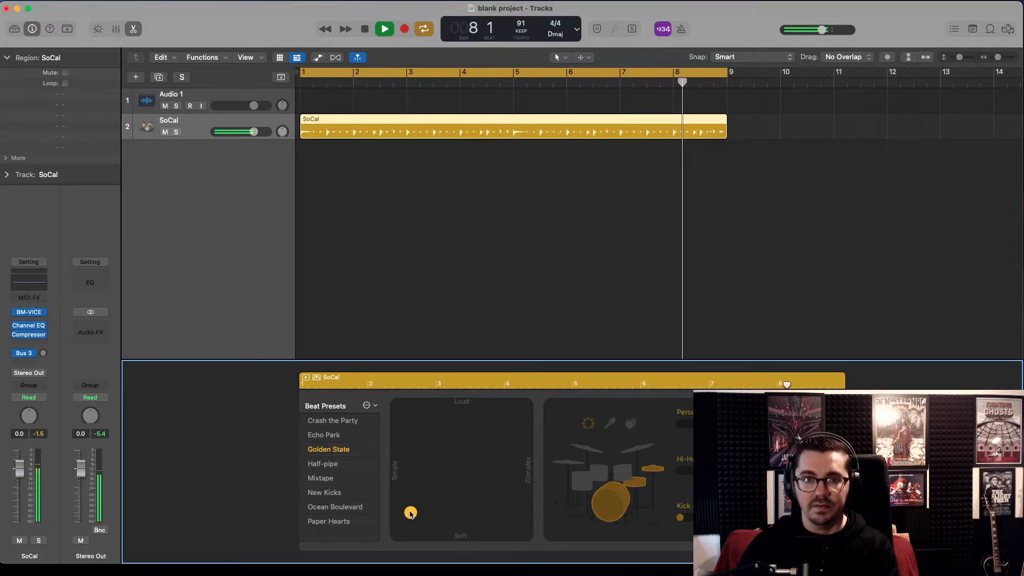
drag(411, 513, 491, 452)
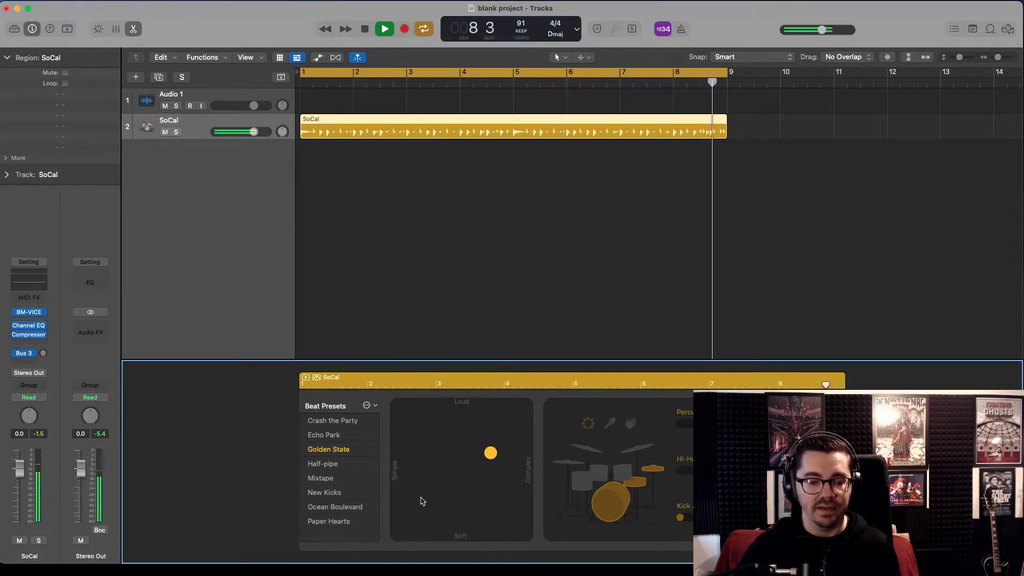
click(322, 464)
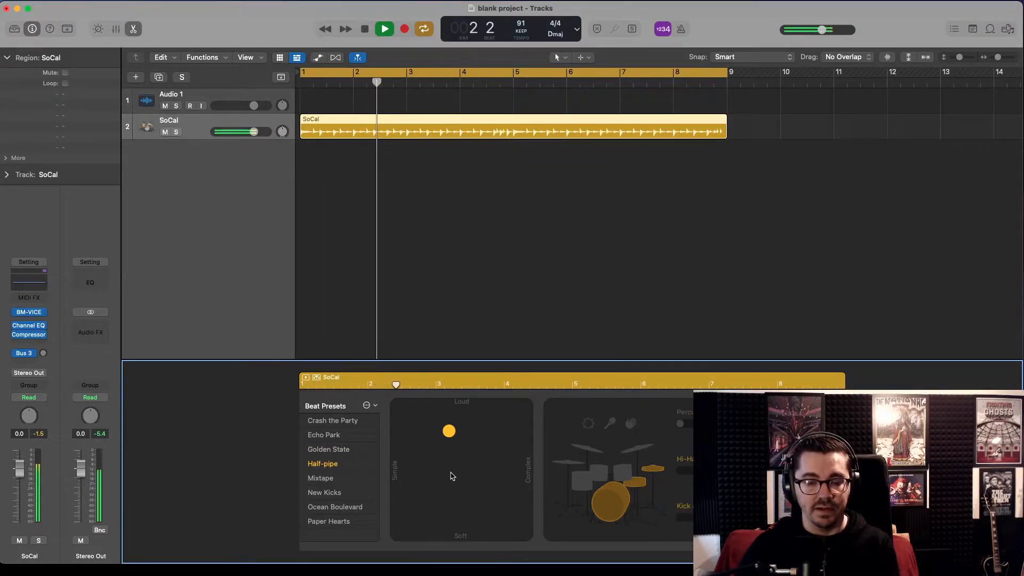
click(458, 471)
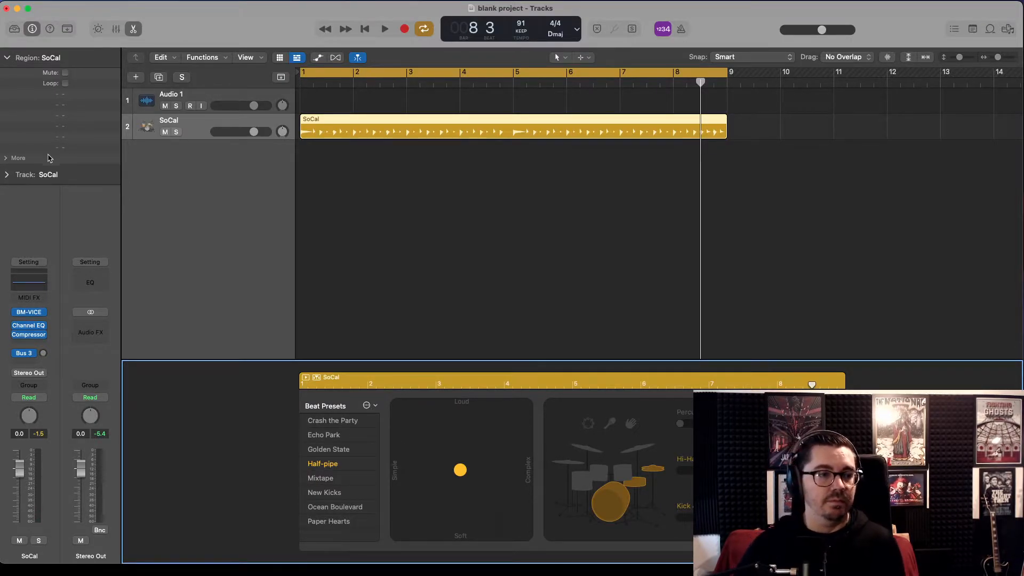
- Show the Library and change the track's drummer to Big Room EDM from the Electronic genre
click(254, 1)
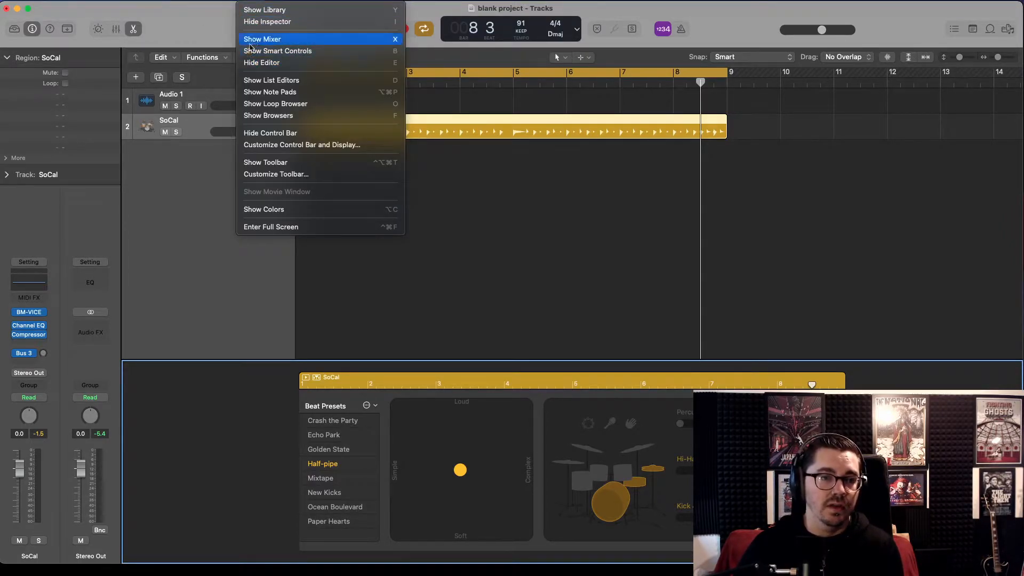
click(263, 11)
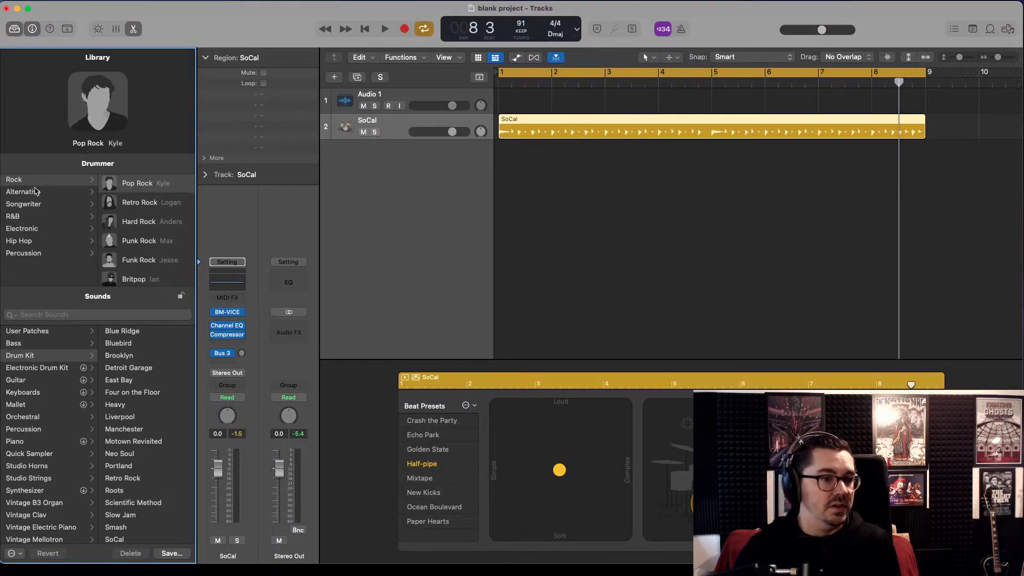
click(22, 231)
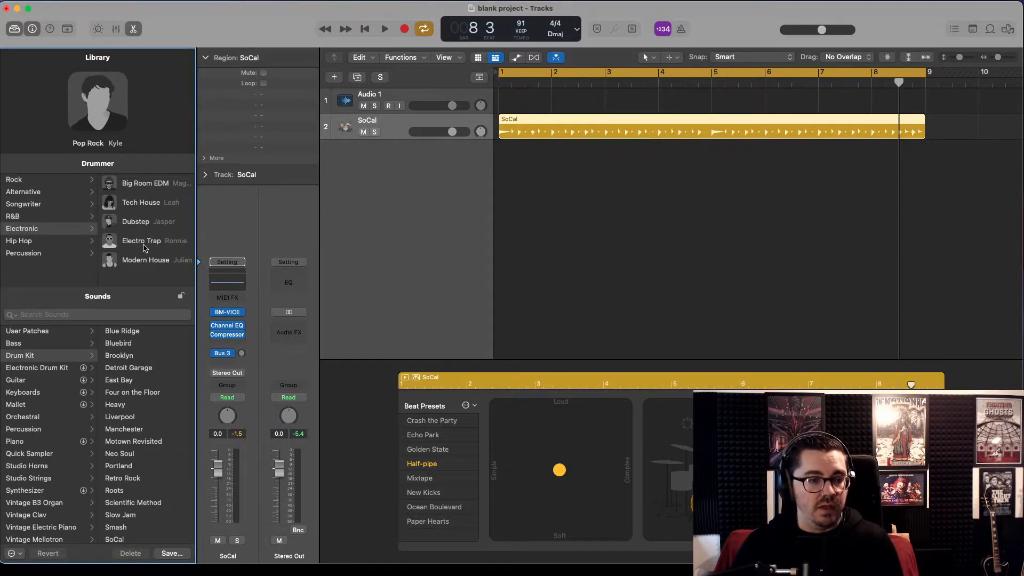
click(137, 186)
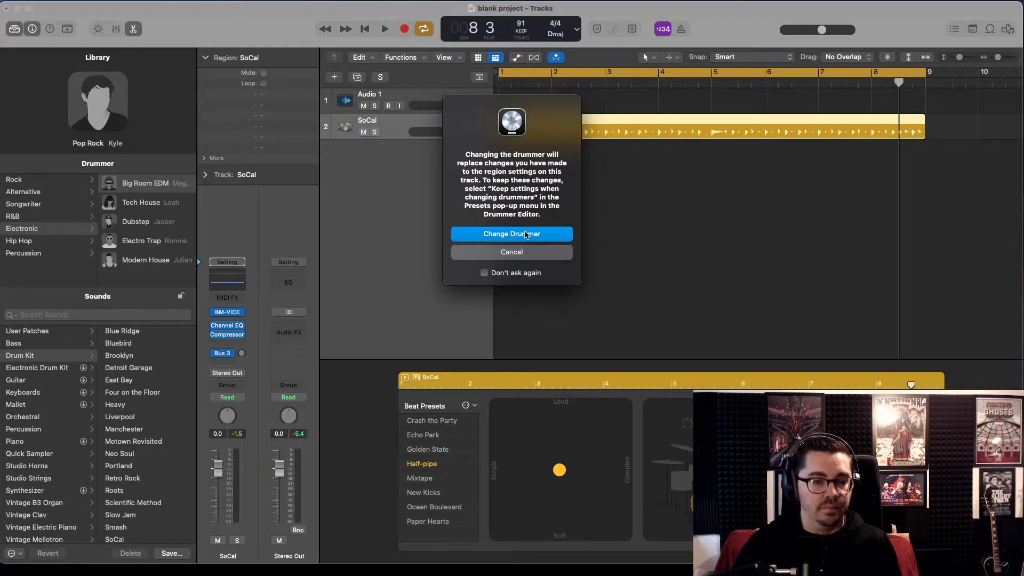
key(Return)
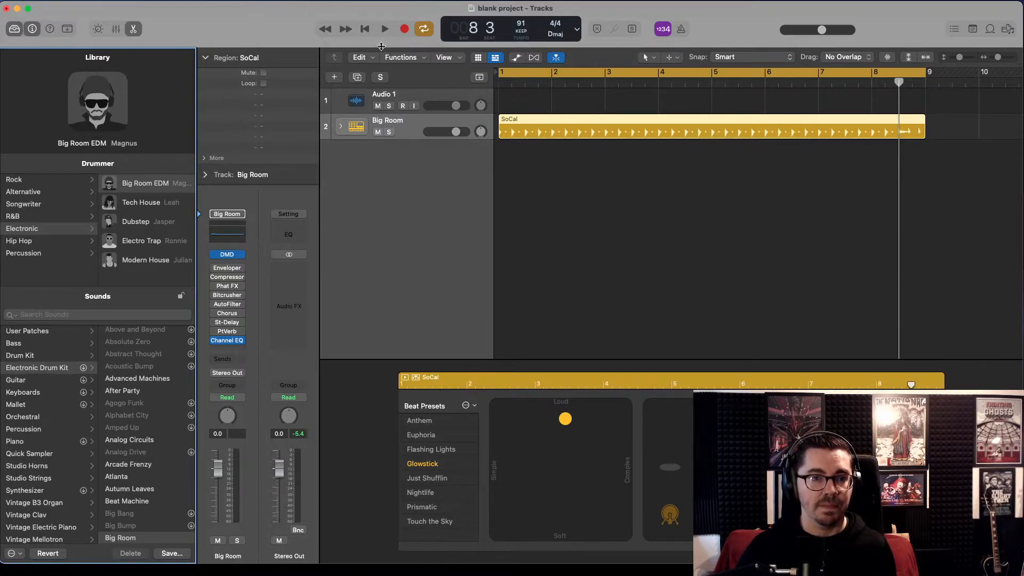
- Play the Big Room beat and make its pattern softer and more complex
click(384, 30)
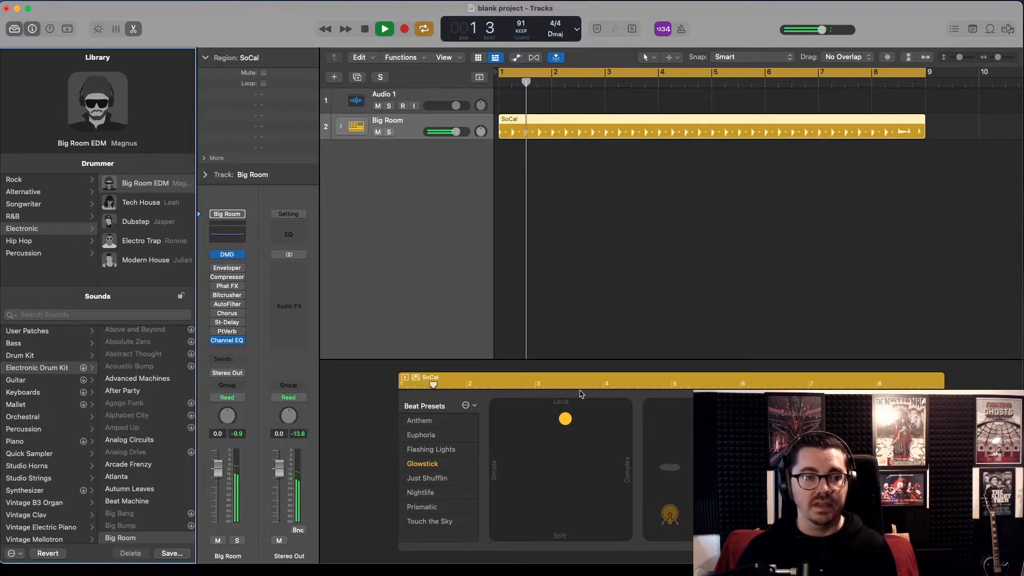
click(566, 424)
drag(568, 428, 567, 454)
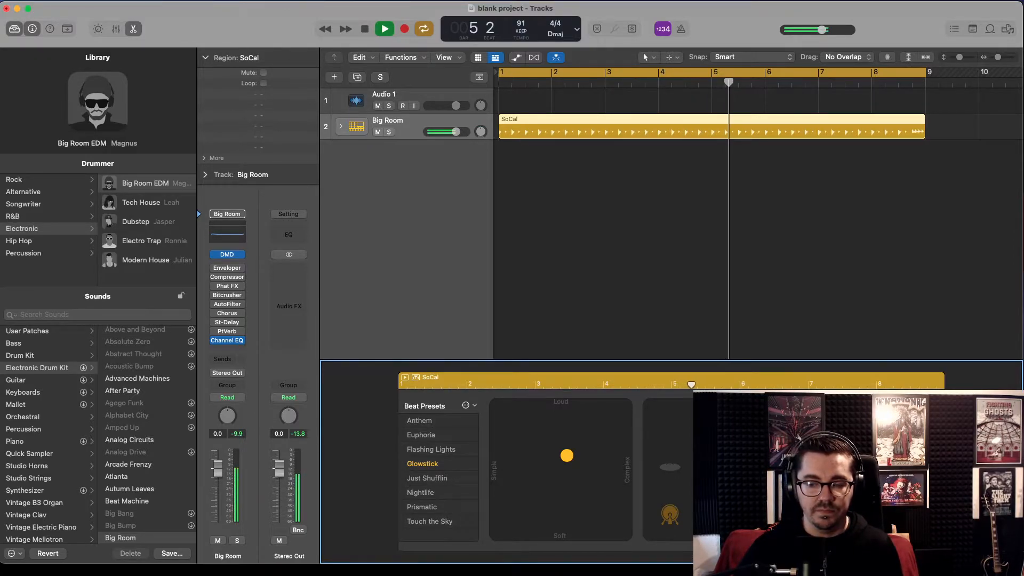
drag(598, 452, 593, 439)
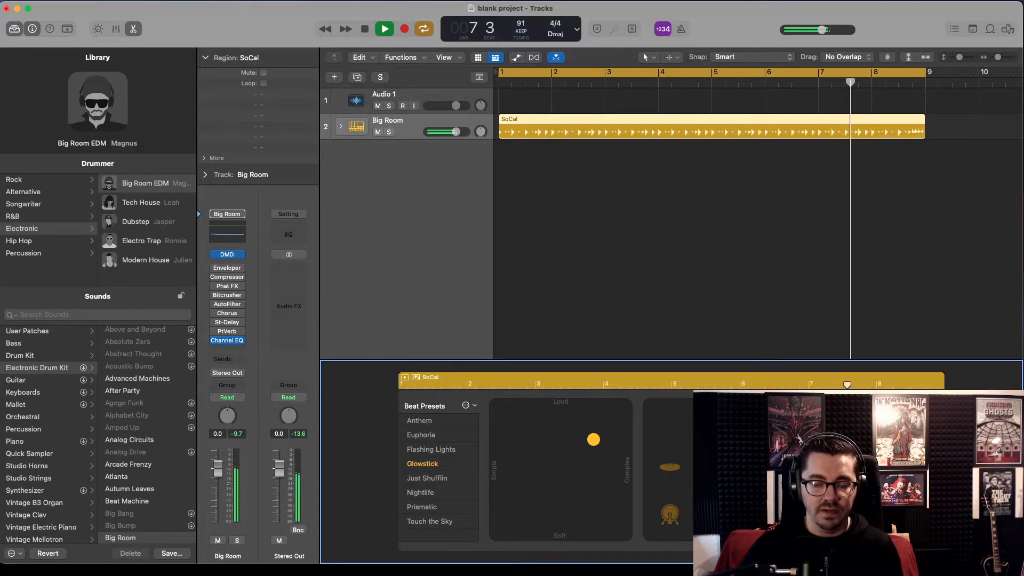
- Apply the Flashing Lights beat preset to the region and stop playback
click(441, 451)
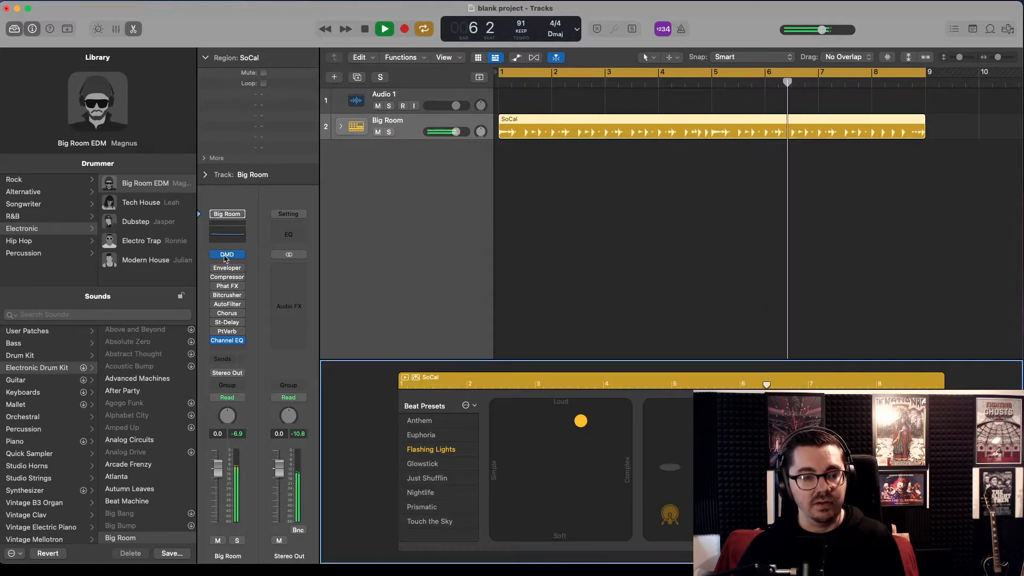
click(365, 30)
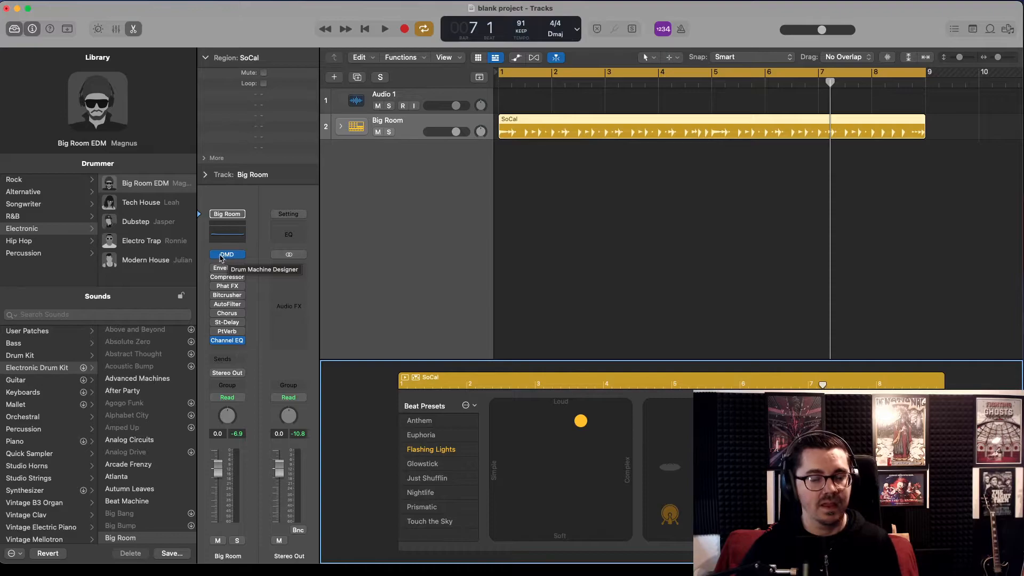
- Open the Big Room kit in Drum Machine Designer, examine its pads and kit controls, and close it
click(225, 256)
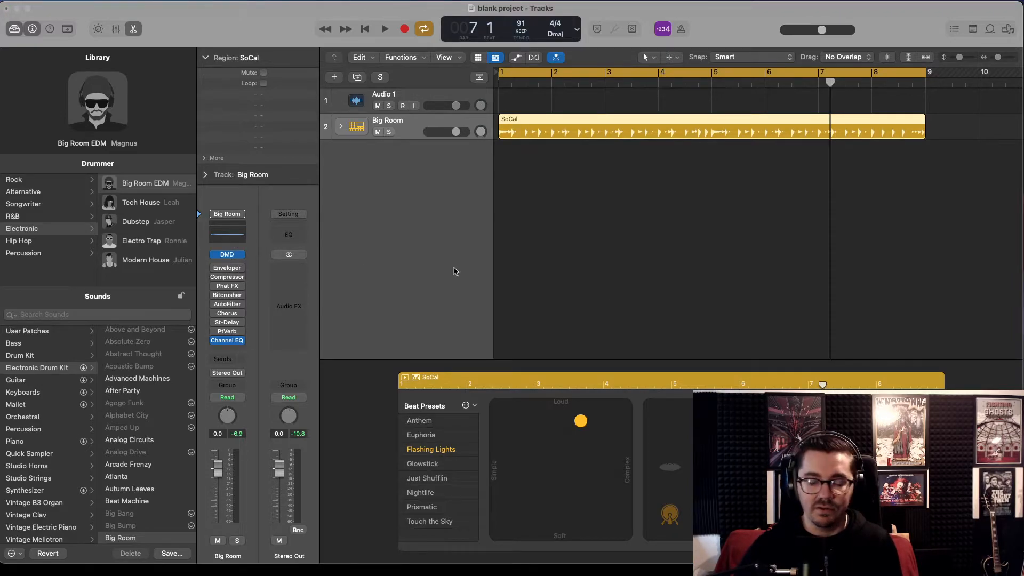
drag(690, 217, 449, 113)
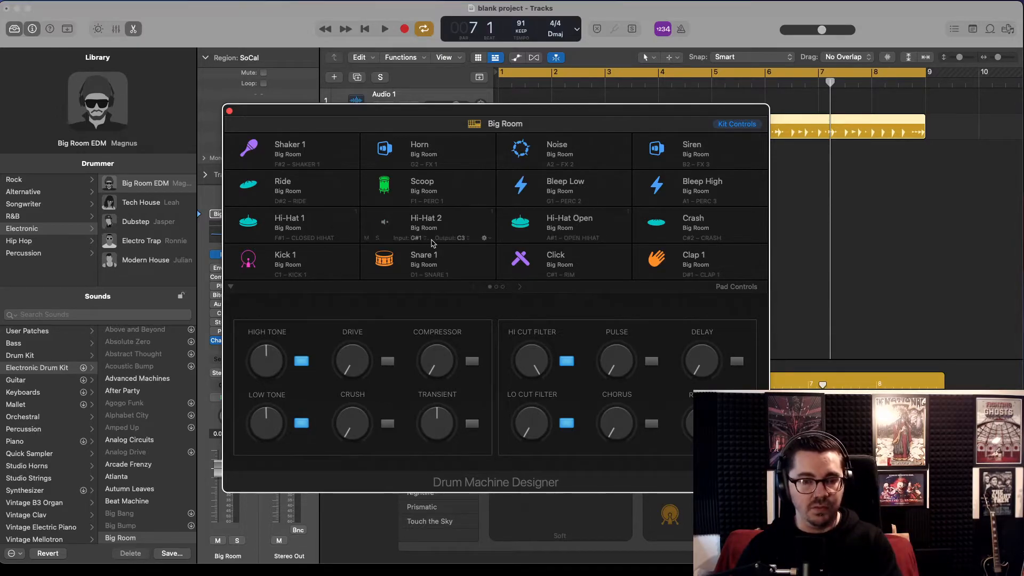
click(230, 111)
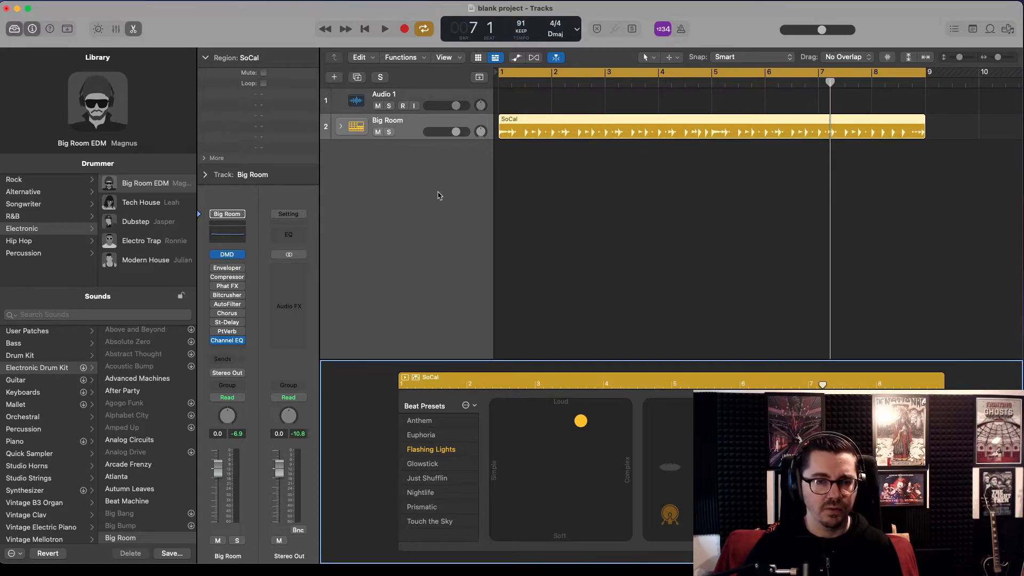
- Play a short part of the Big Room beat from the start and return the playhead to the beginning
click(384, 29)
click(364, 29)
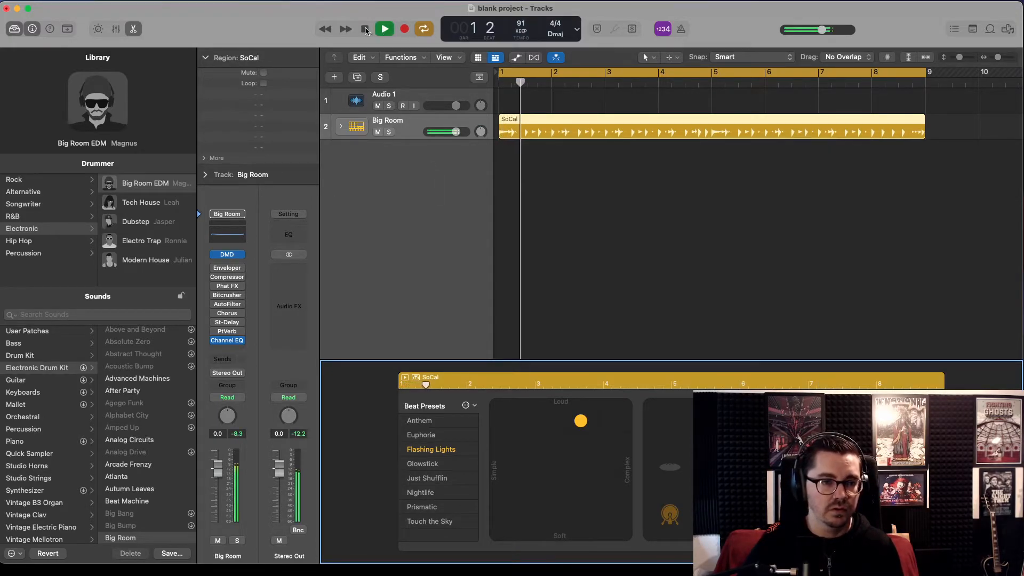
click(365, 29)
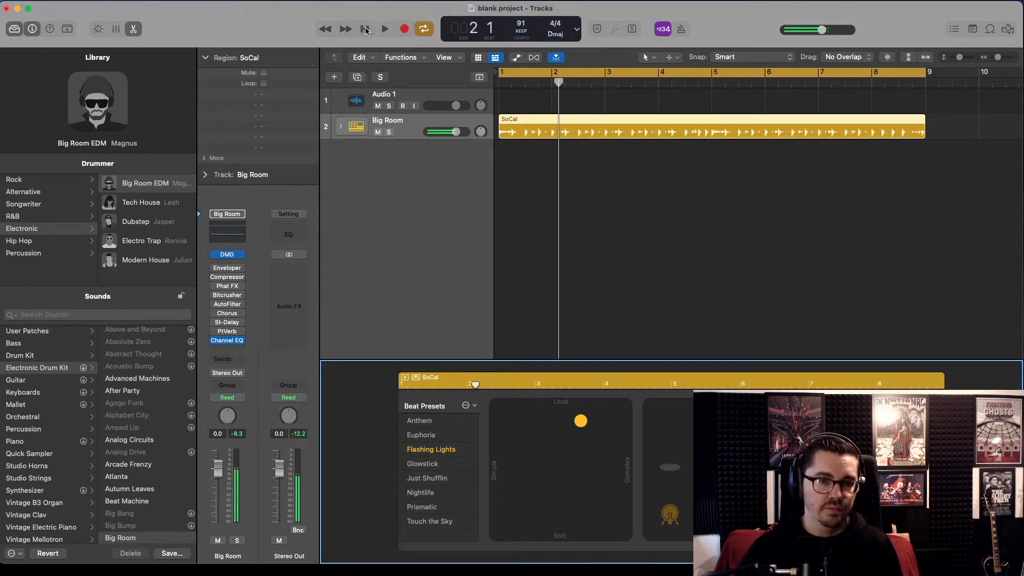
click(364, 29)
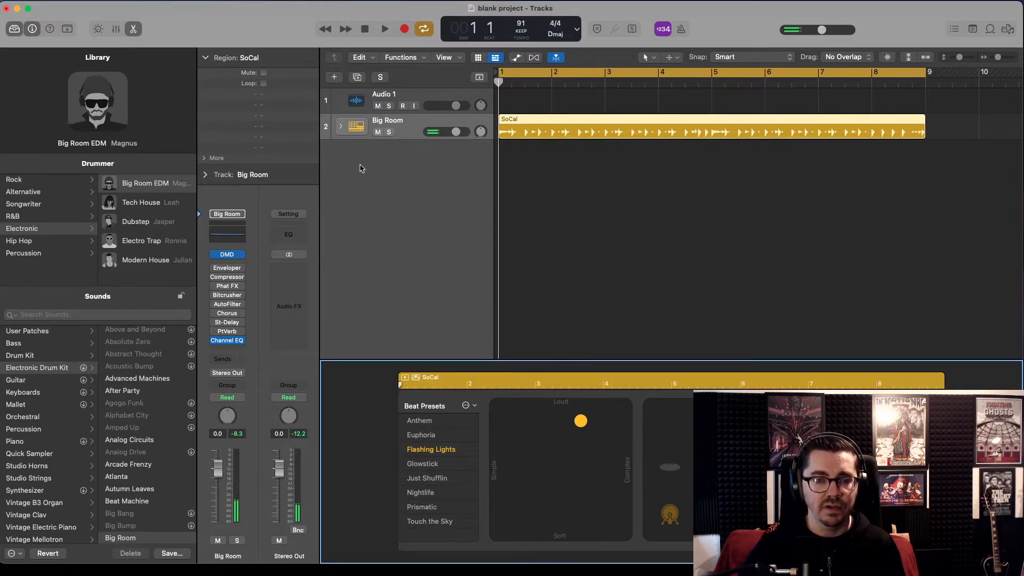
- Load the SoCal patch from the Drum Kit sounds onto the Big Room track
mouse_move(228, 268)
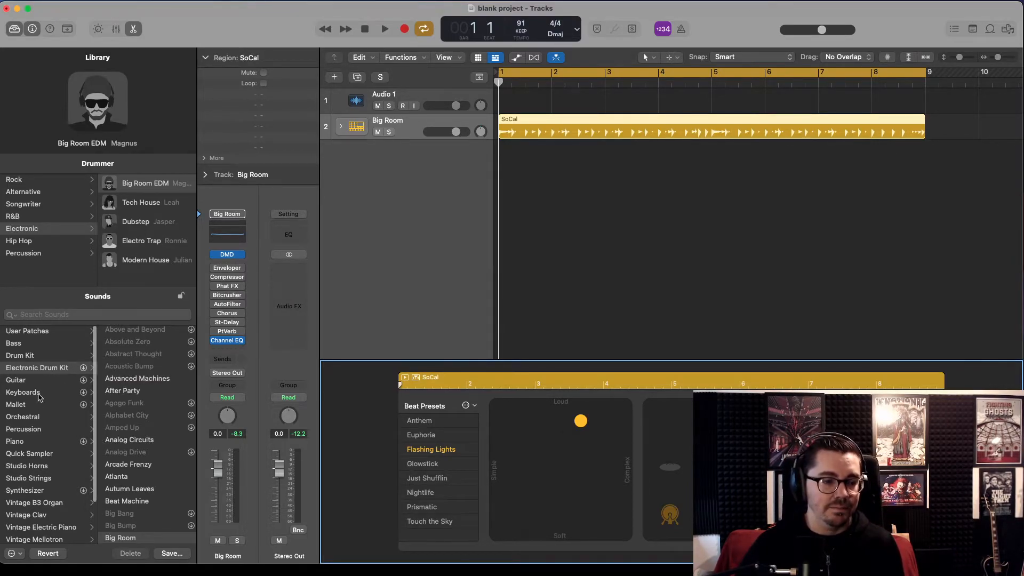
scroll(147, 387, down, 5)
scroll(147, 388, up, 6)
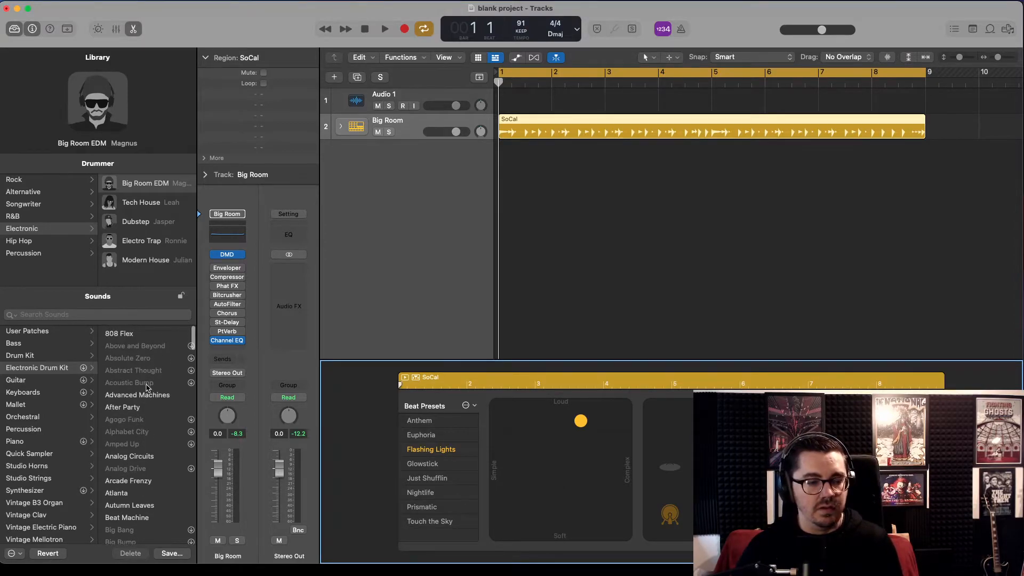
scroll(148, 388, down, 4)
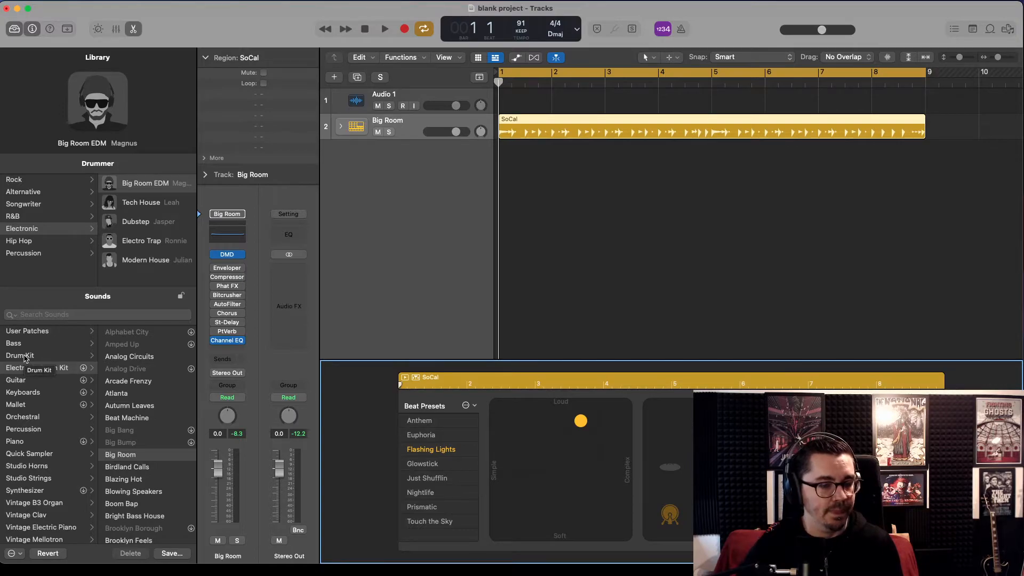
click(24, 356)
scroll(140, 368, down, 3)
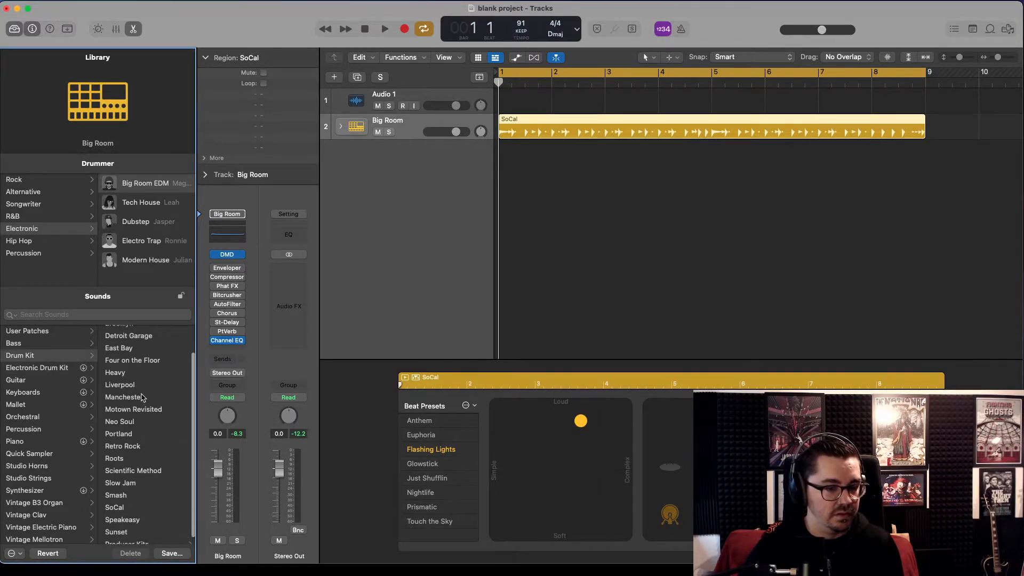
scroll(124, 501, down, 1)
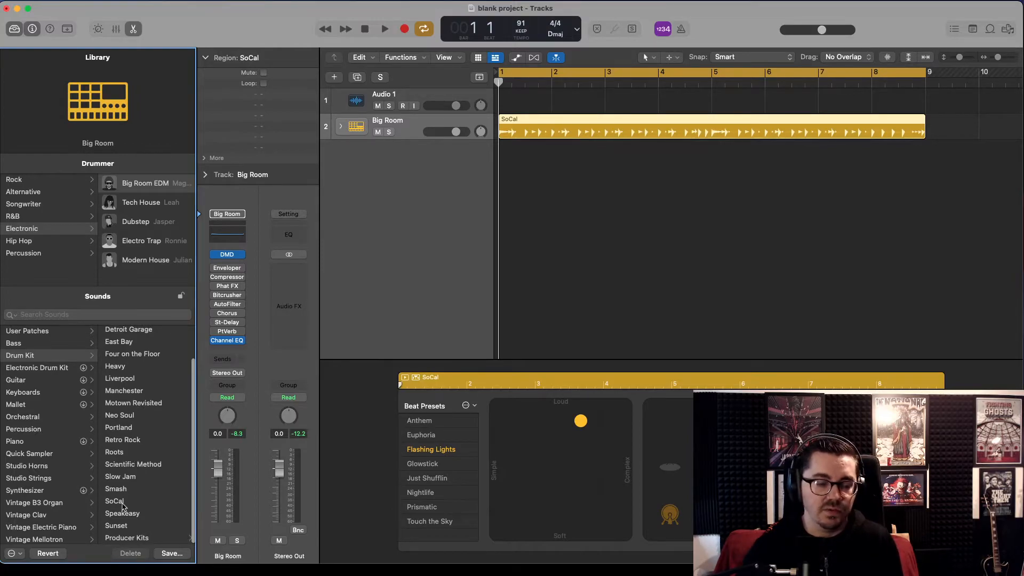
click(122, 504)
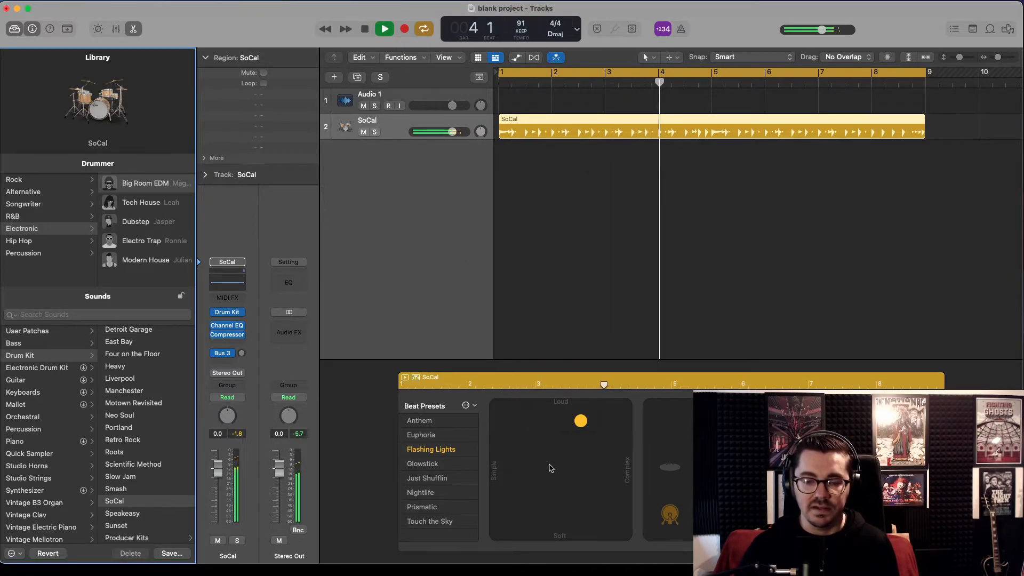
- Make the beat pattern slightly softer and more complex while it plays with the SoCal kit
click(532, 487)
drag(536, 487, 594, 438)
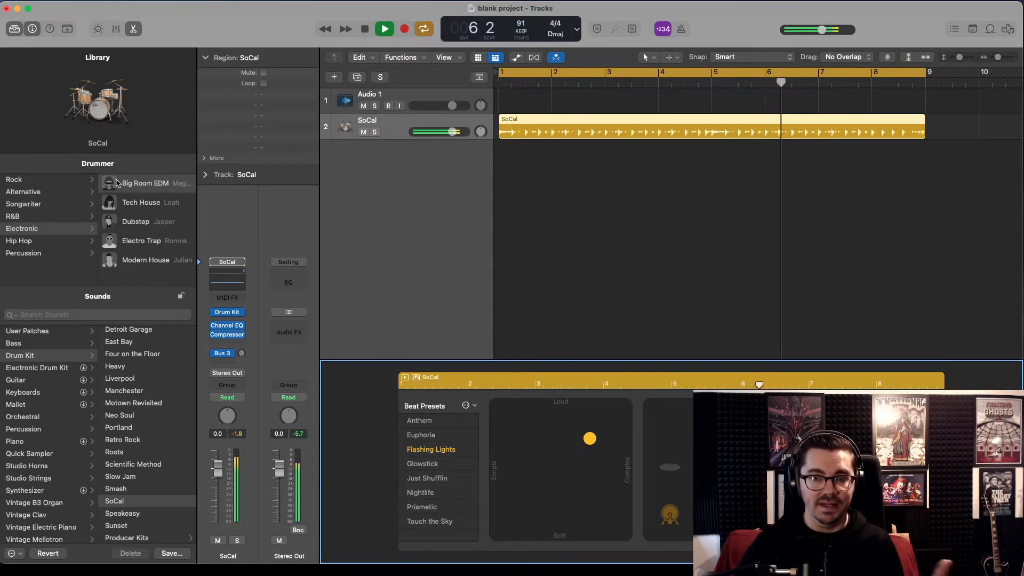
mouse_move(117, 184)
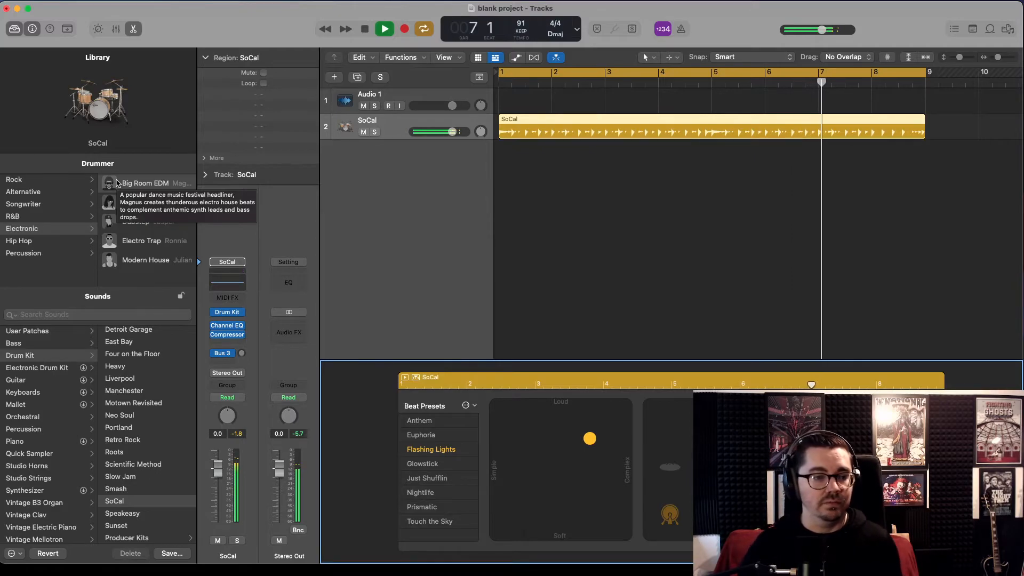
- Replace the SoCal track's instrument with BM-VICE in Multi-Output (16xStereo) and close the plug-in window
mouse_move(245, 315)
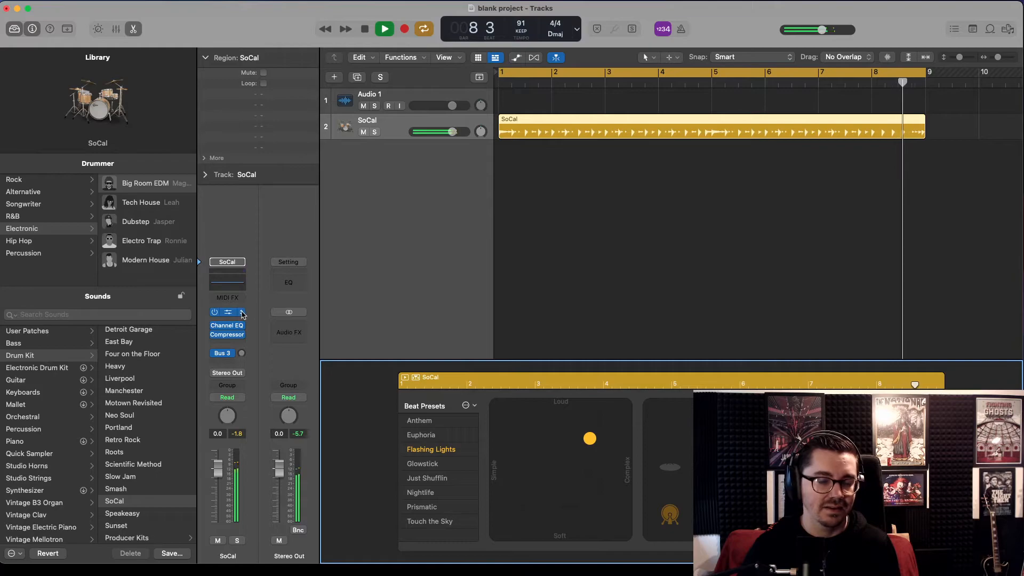
click(242, 314)
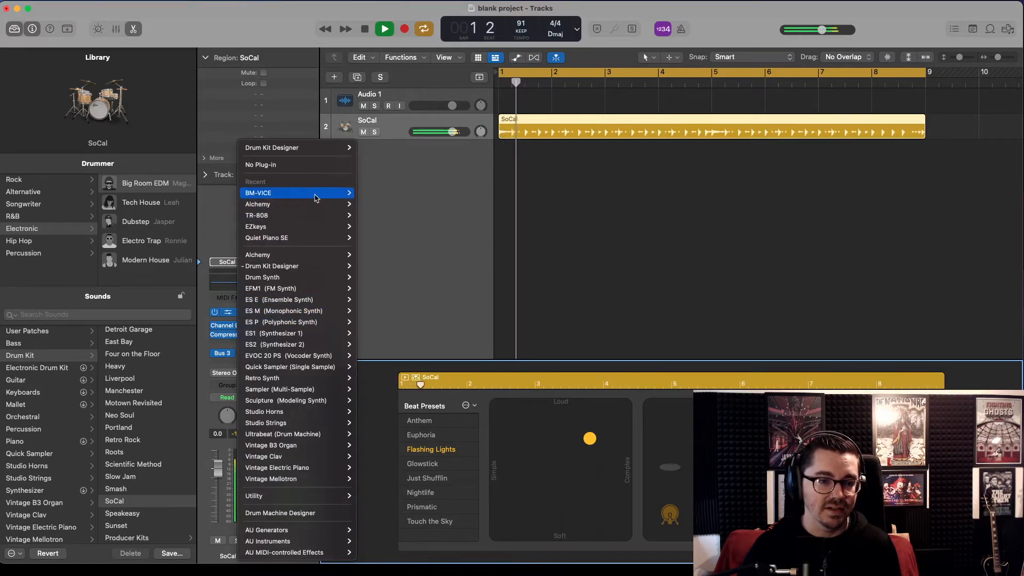
mouse_move(320, 193)
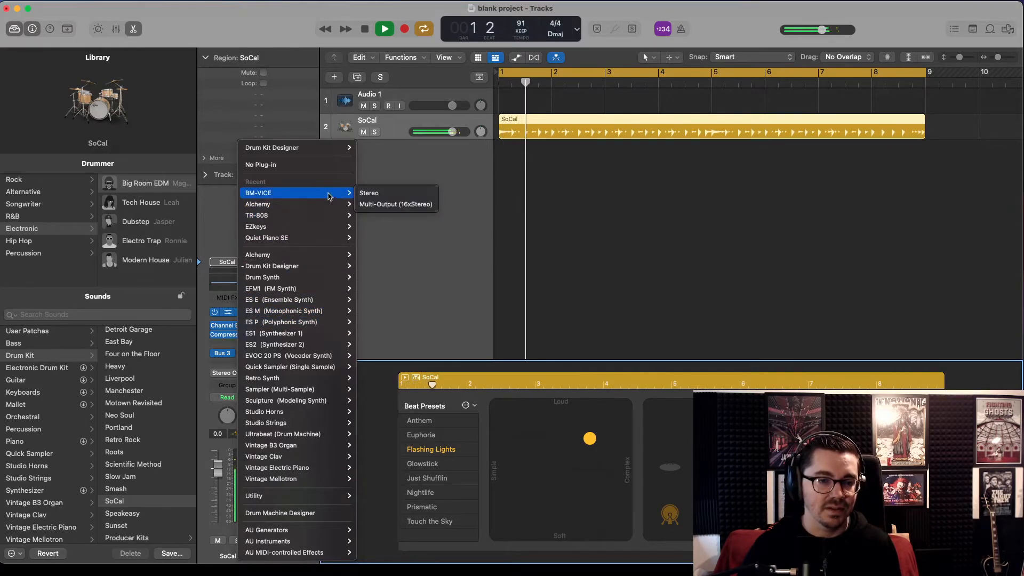
click(376, 204)
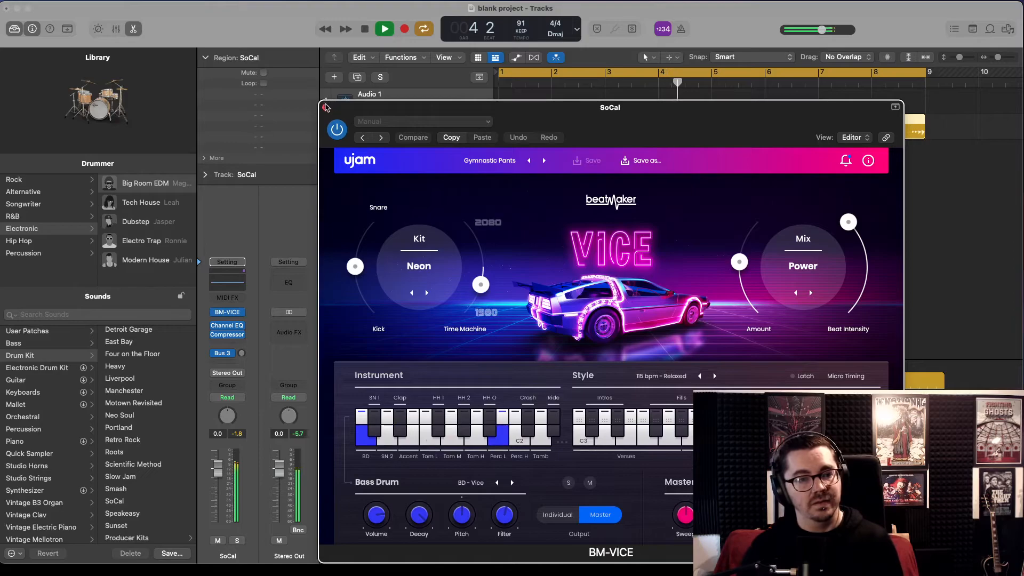
click(326, 109)
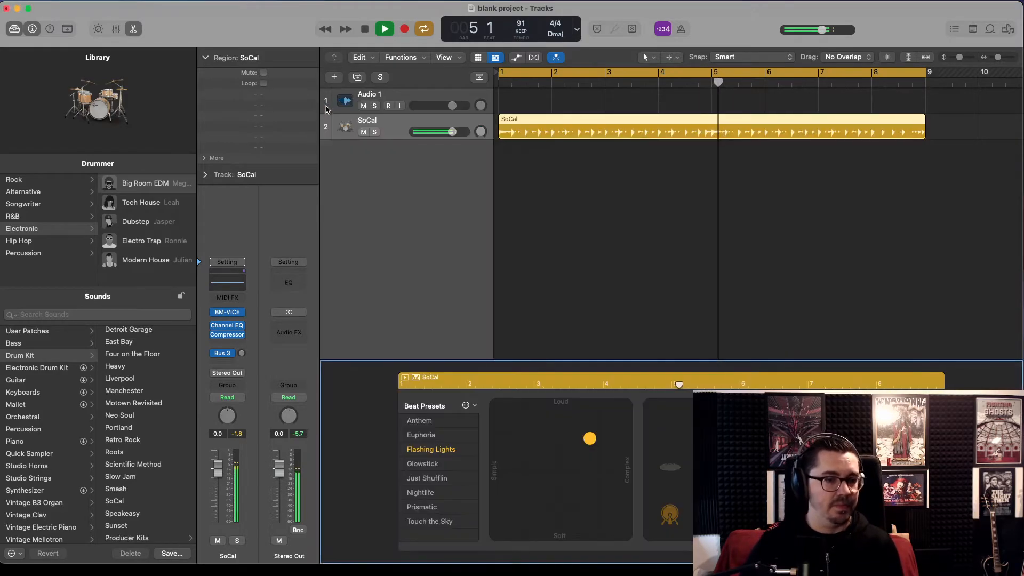
- Replace the track's instrument with TR-808 in Multi-Output (12xStereo) and close the plug-in window
click(241, 313)
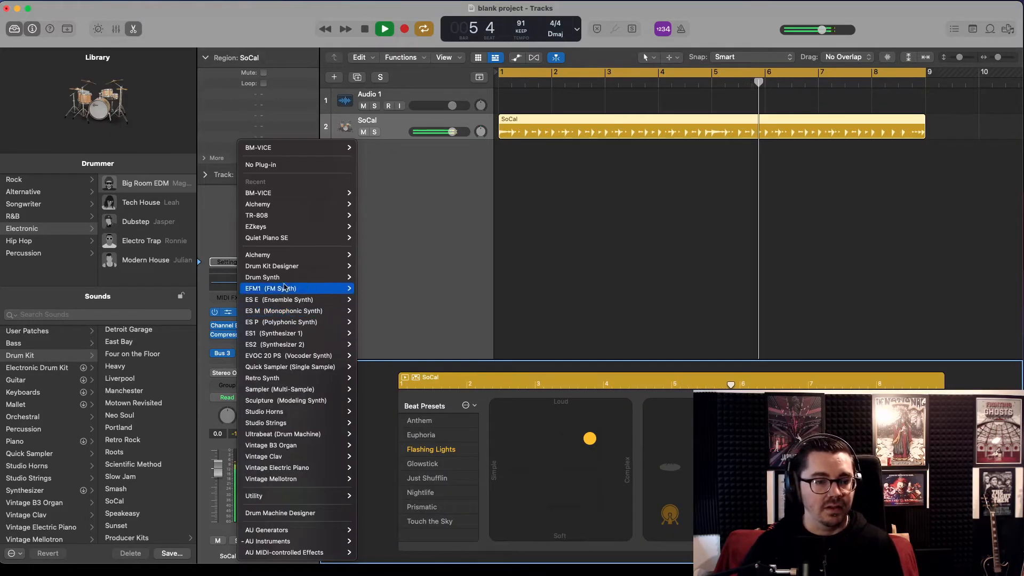
mouse_move(320, 215)
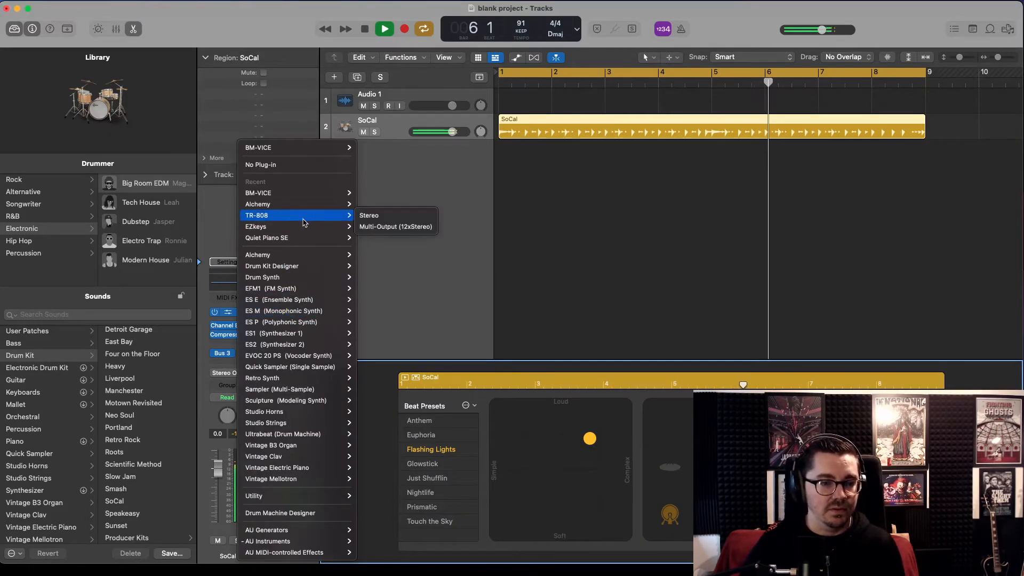
click(385, 227)
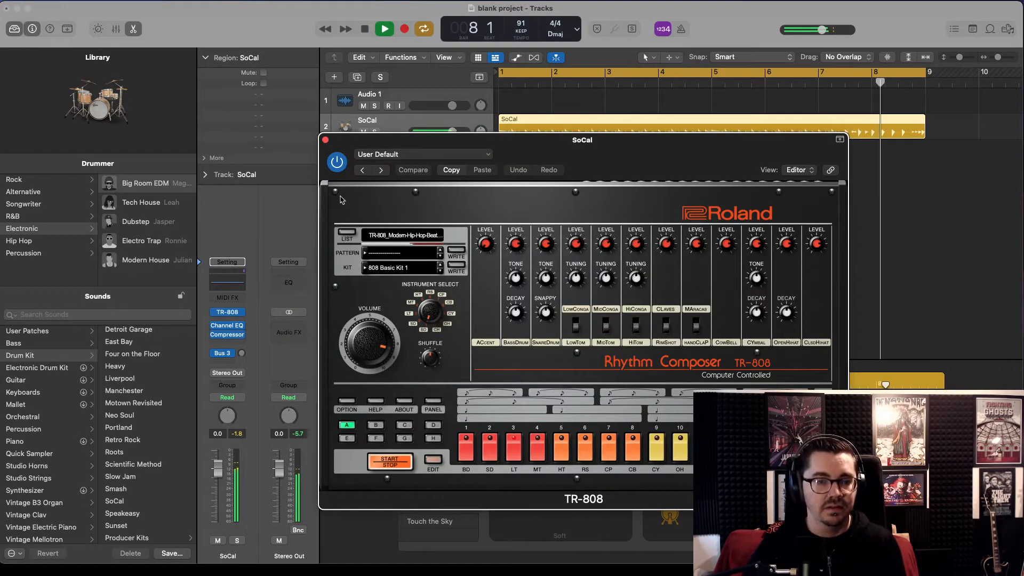
click(325, 140)
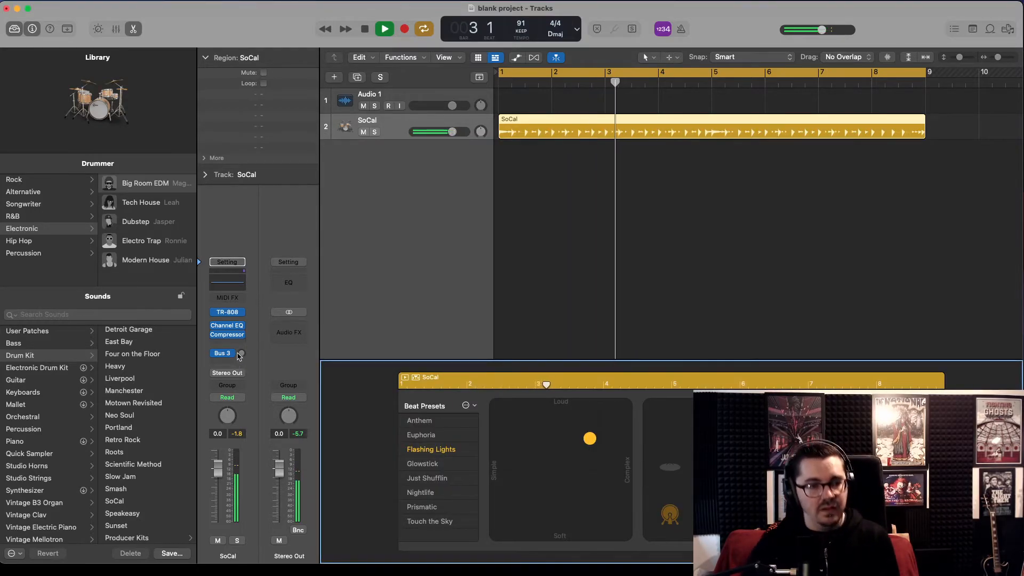
- Reopen the TR-808 to examine its interface during playback, close it and stop the beat
click(240, 312)
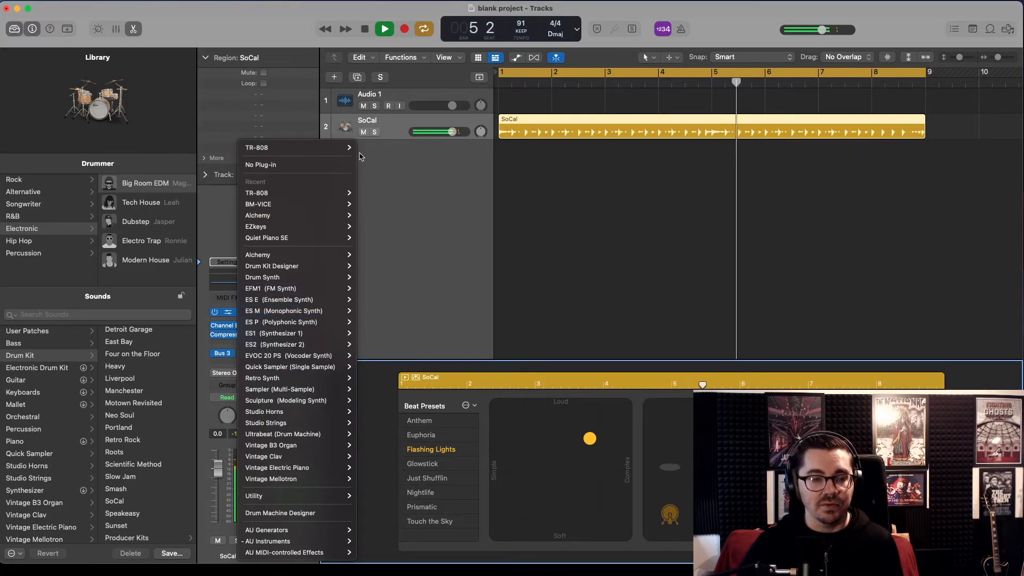
click(401, 198)
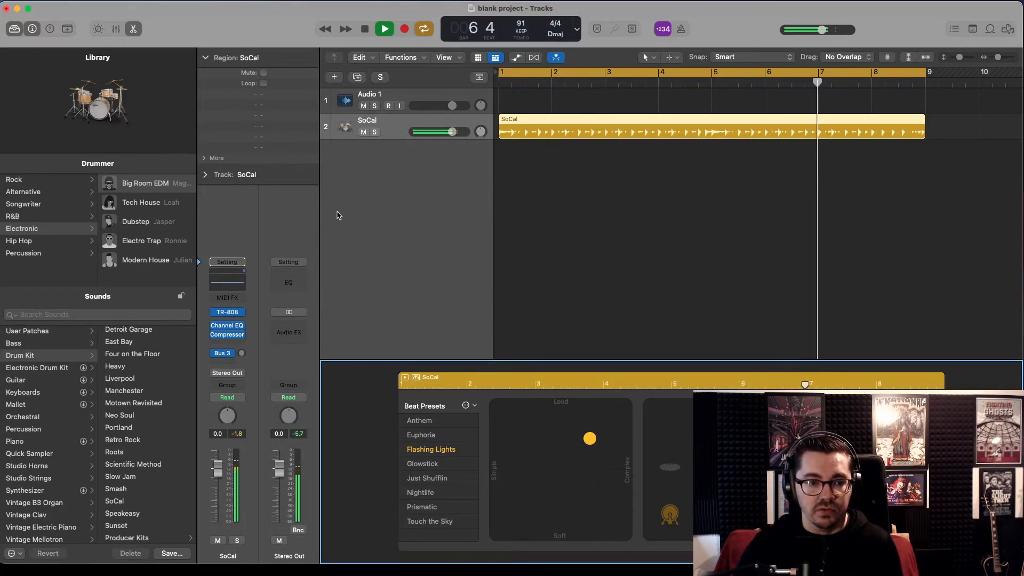
click(226, 315)
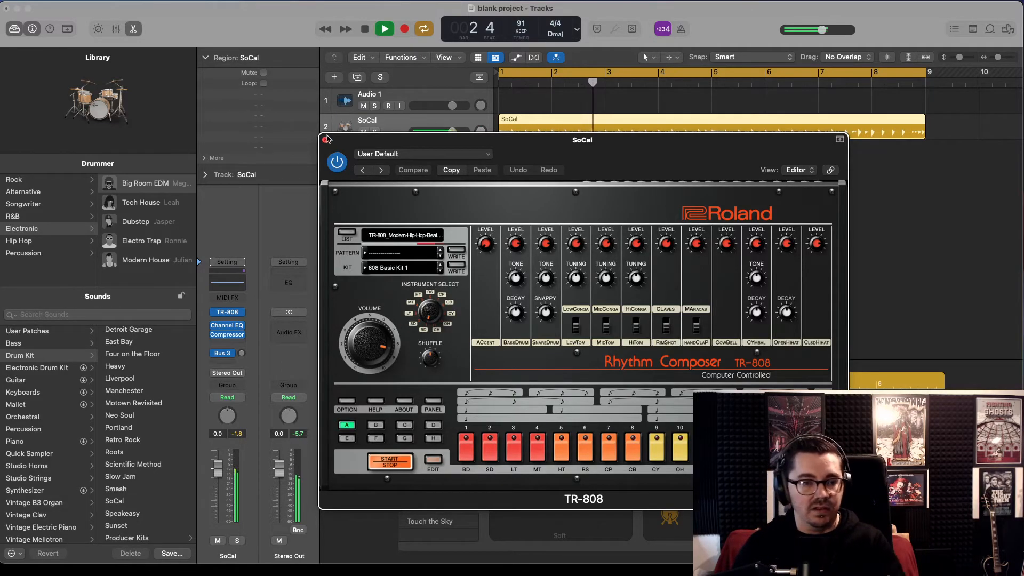
click(325, 140)
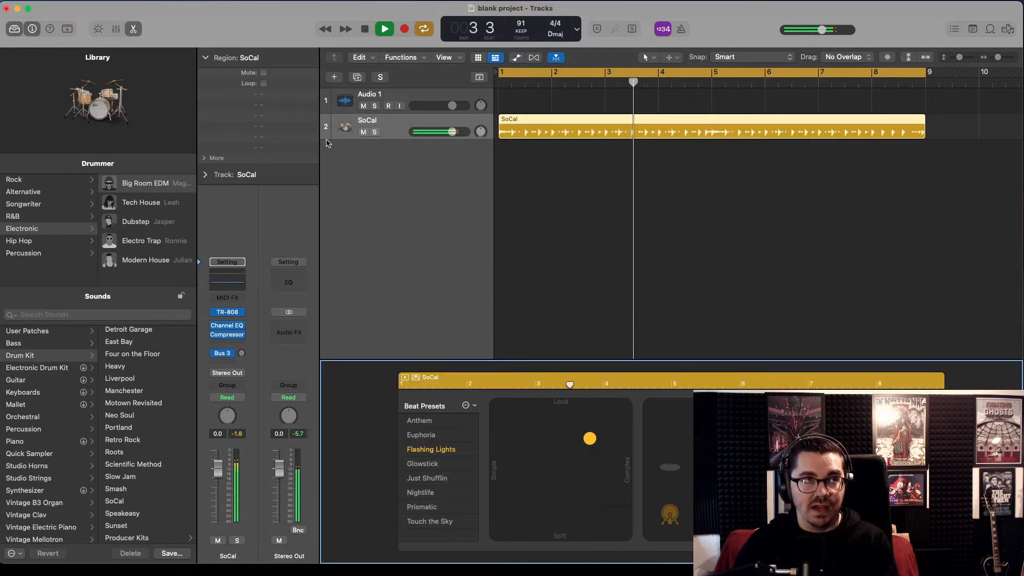
click(365, 29)
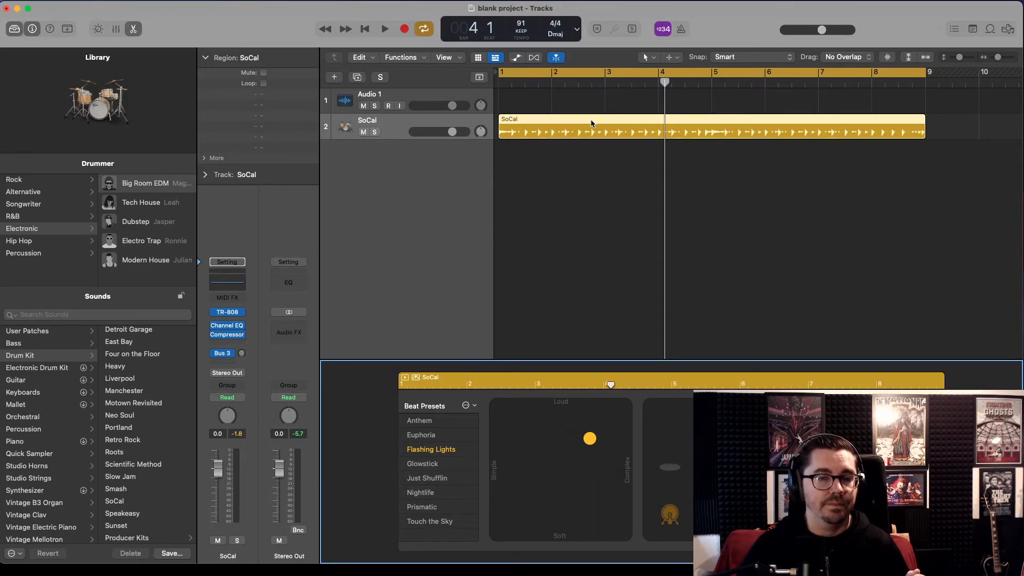
- Convert the SoCal Drummer region to a MIDI region
right_click(410, 184)
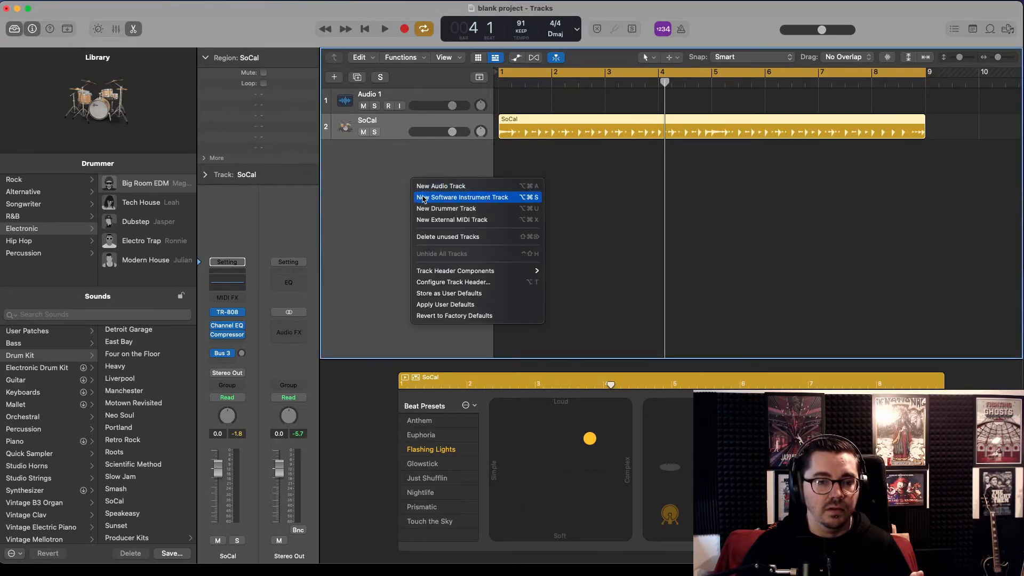
click(537, 160)
right_click(538, 121)
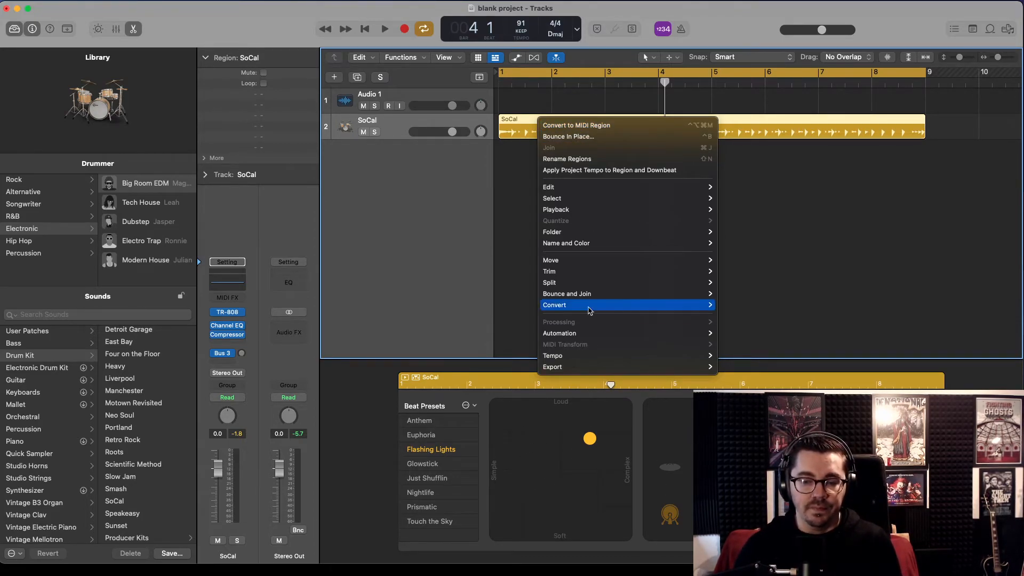
click(564, 127)
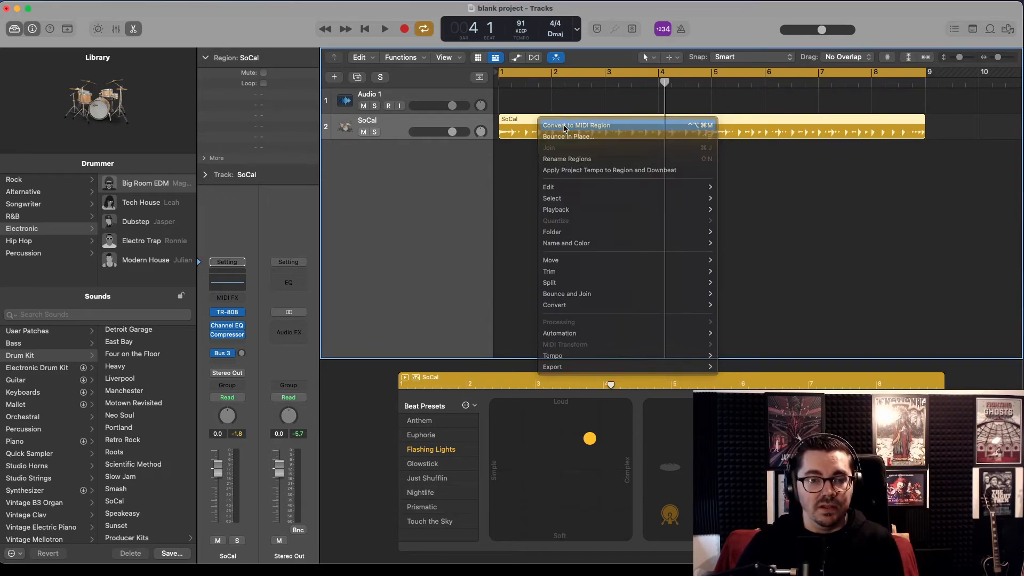
- Examine the converted drum notes in the Piano Roll, enlarged around the first bars of the SoCal region
scroll(574, 352, up, 5)
scroll(573, 352, up, 2)
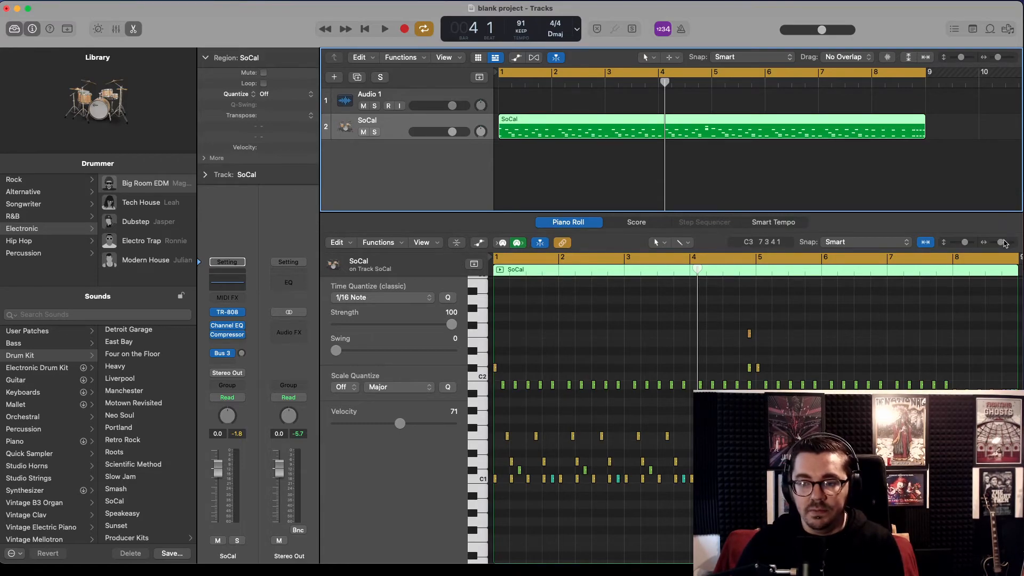
click(1009, 244)
scroll(680, 484, left, 10)
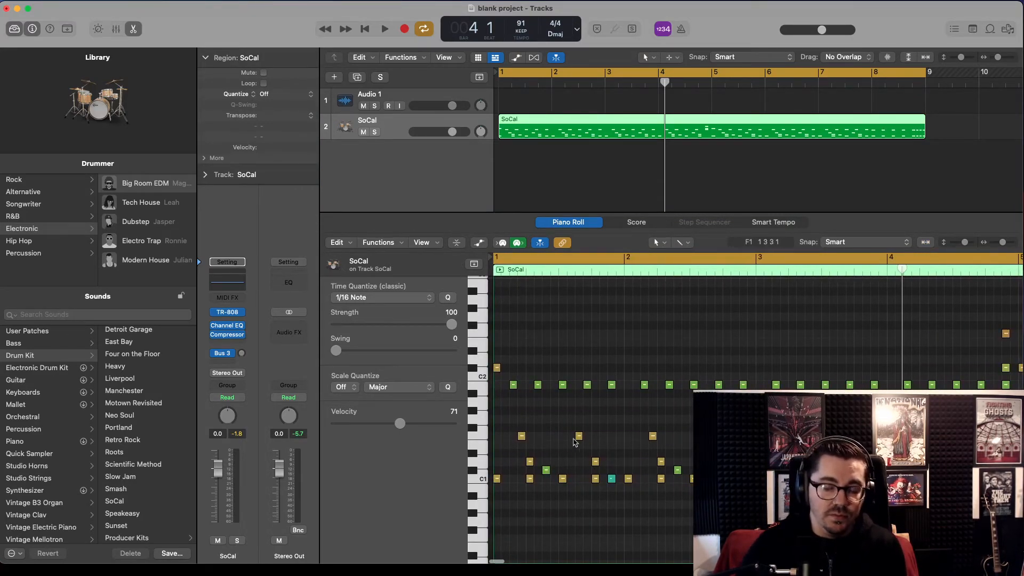
scroll(588, 468, right, 1)
scroll(588, 468, left, 1)
scroll(587, 469, up, 2)
scroll(587, 468, down, 4)
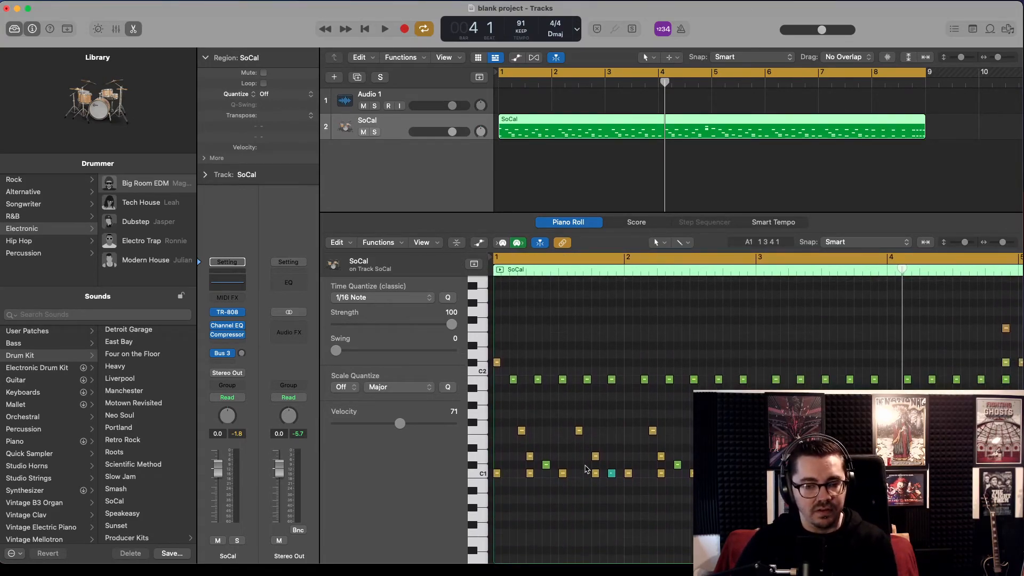
scroll(586, 469, down, 1)
scroll(587, 469, up, 14)
scroll(587, 495, down, 13)
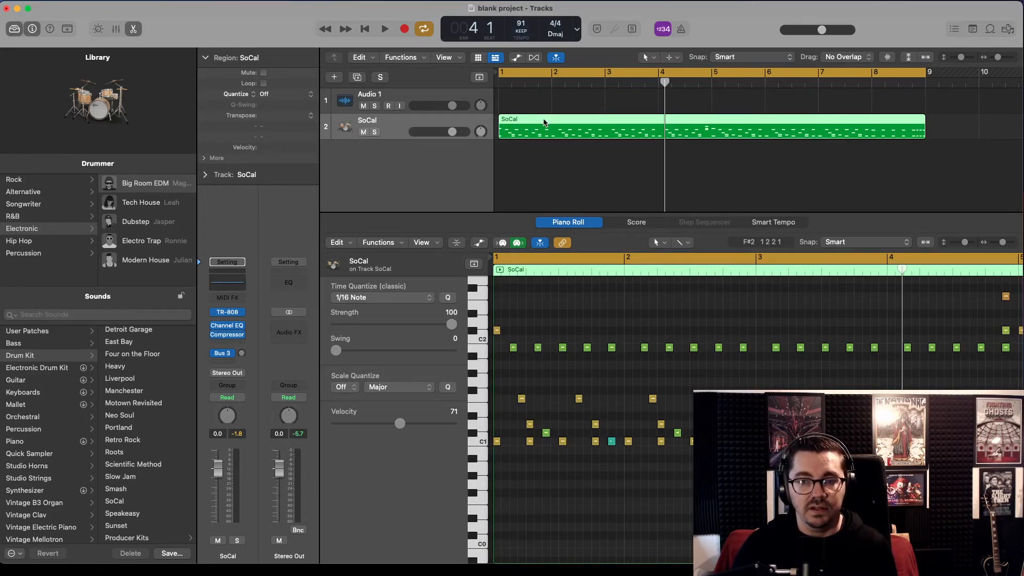
right_click(544, 120)
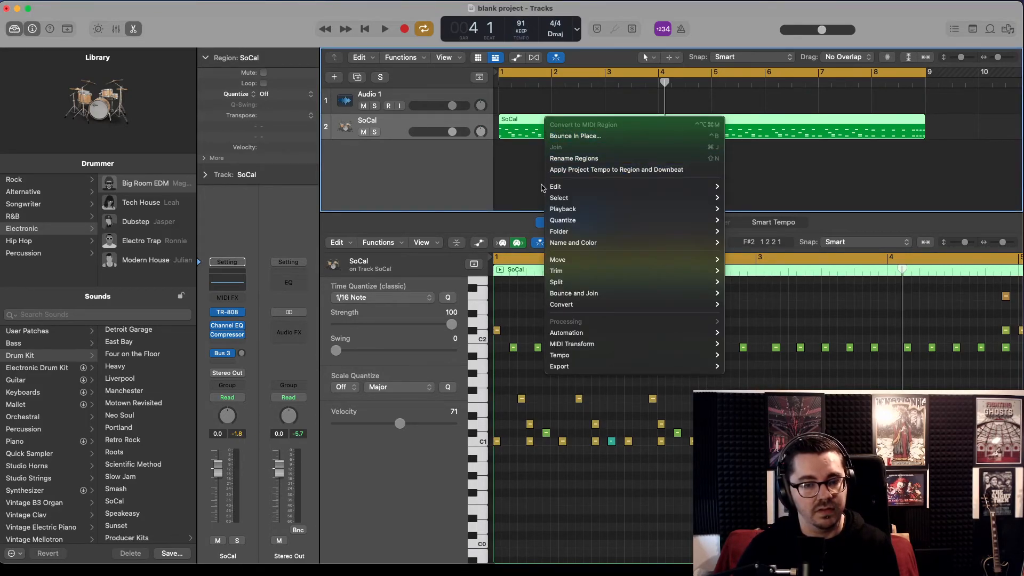
mouse_move(591, 343)
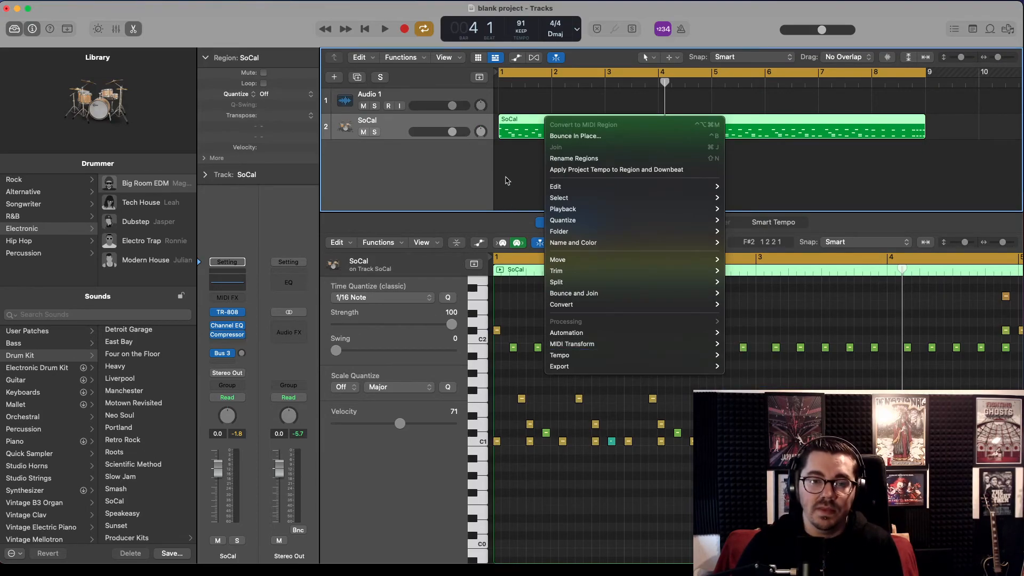
click(506, 182)
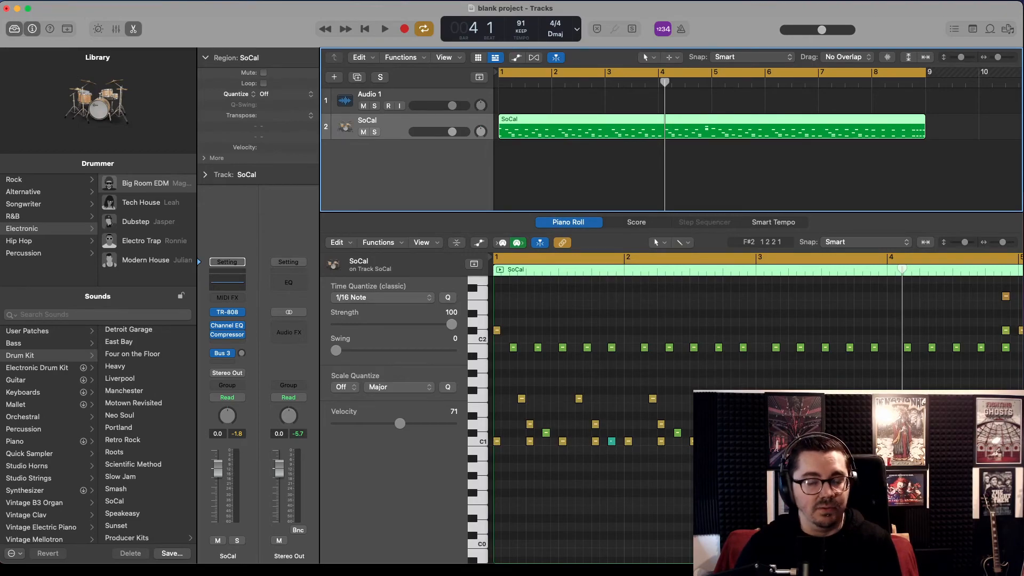
- Undo the conversion of the SoCal region to MIDI, restoring it as a Drummer region
click(104, 7)
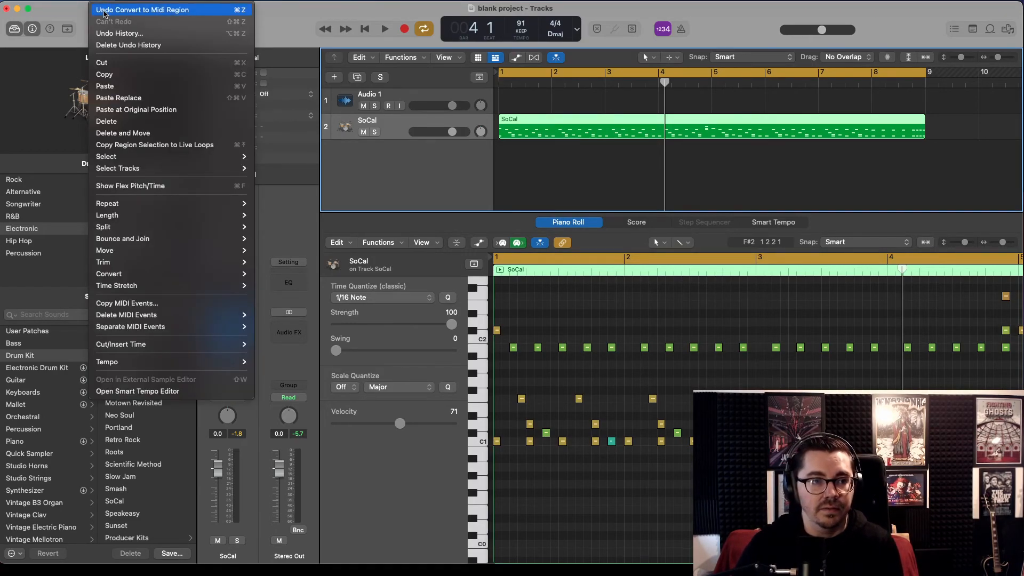
click(104, 11)
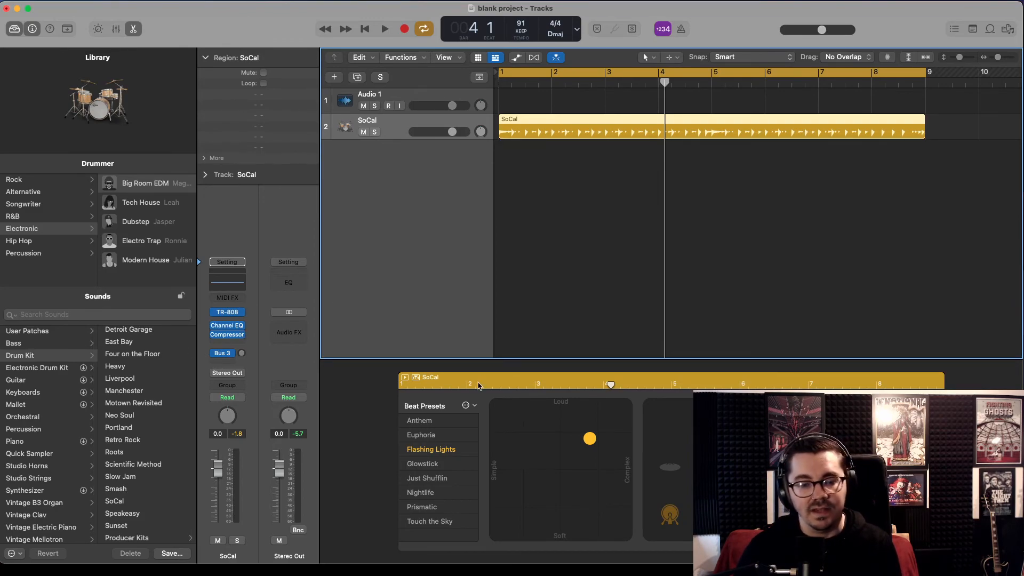
click(474, 406)
click(475, 408)
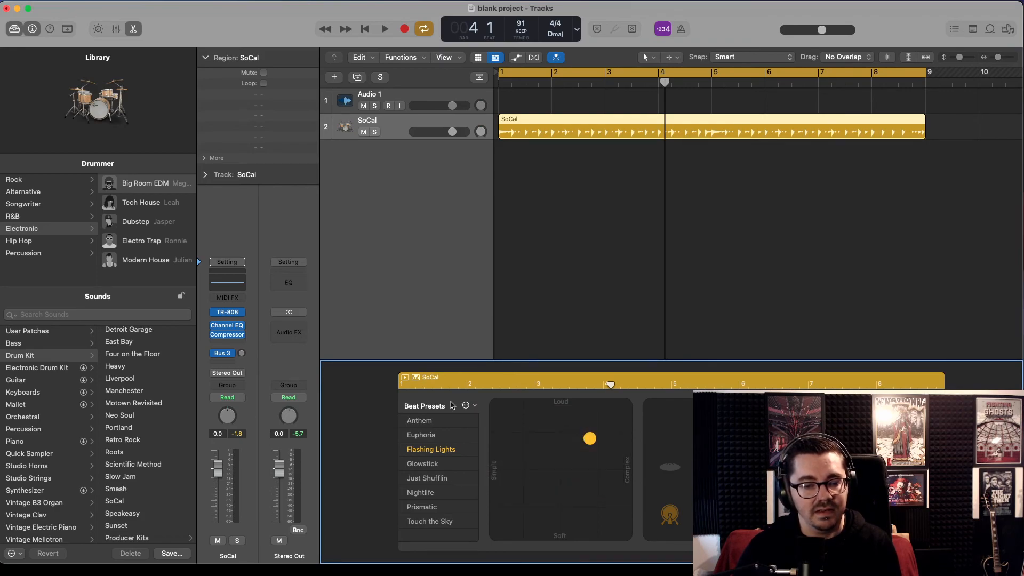
- Browse the R&B, Songwriter and Alternative drummers, and look through the Electronic Drum Kit sounds in the Library
click(37, 216)
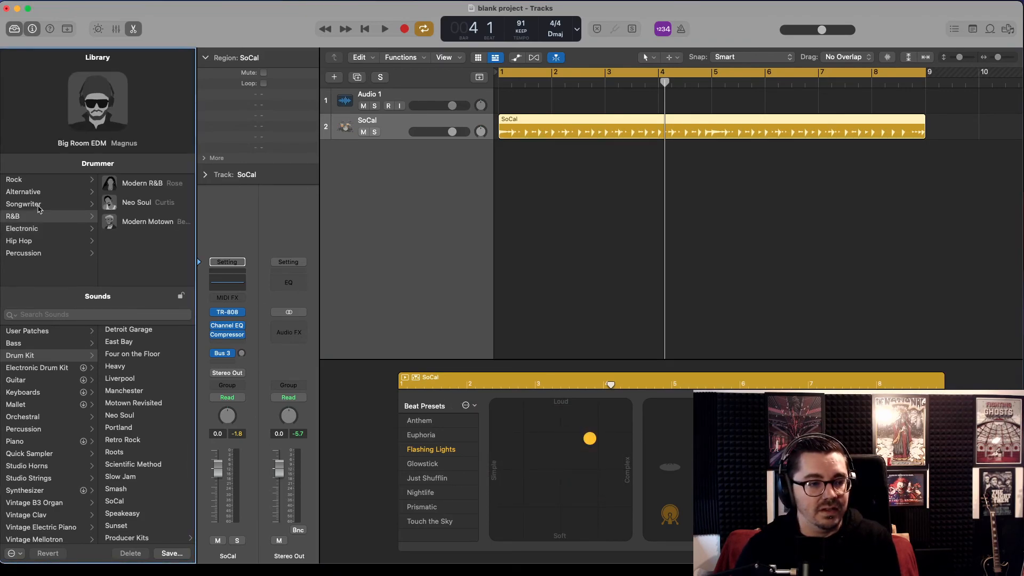
click(41, 204)
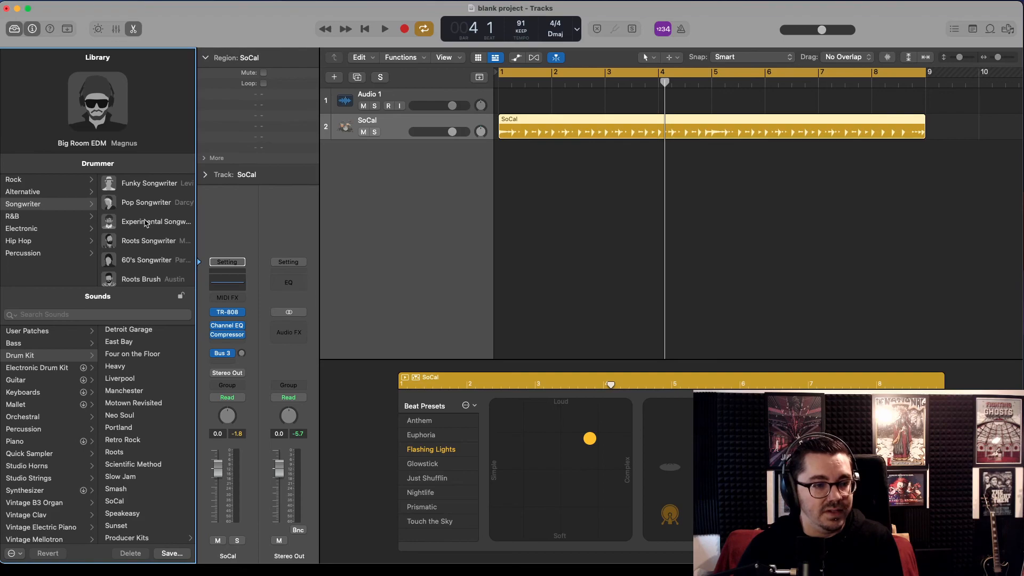
click(38, 191)
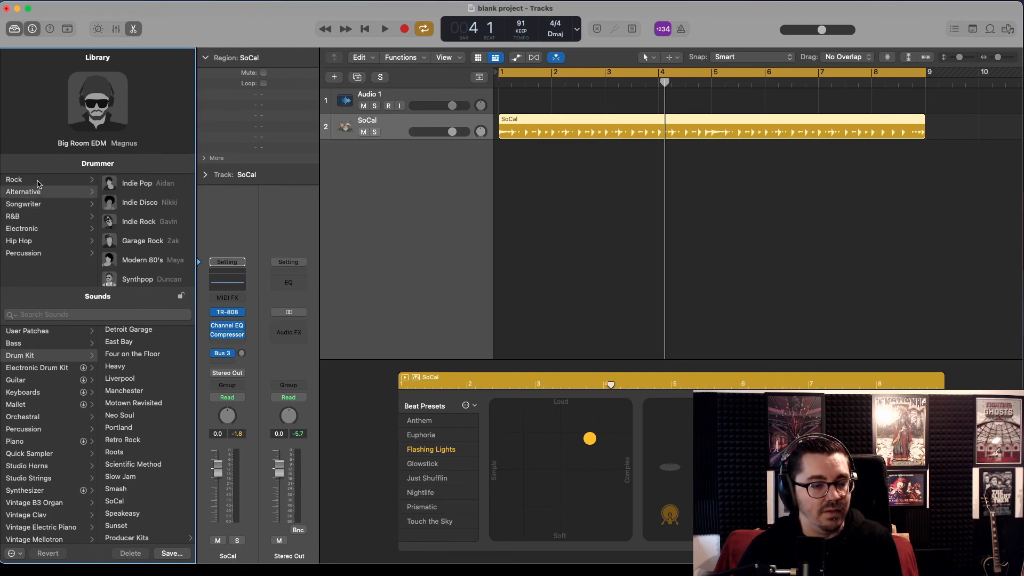
click(47, 369)
scroll(133, 365, down, 10)
scroll(136, 367, up, 10)
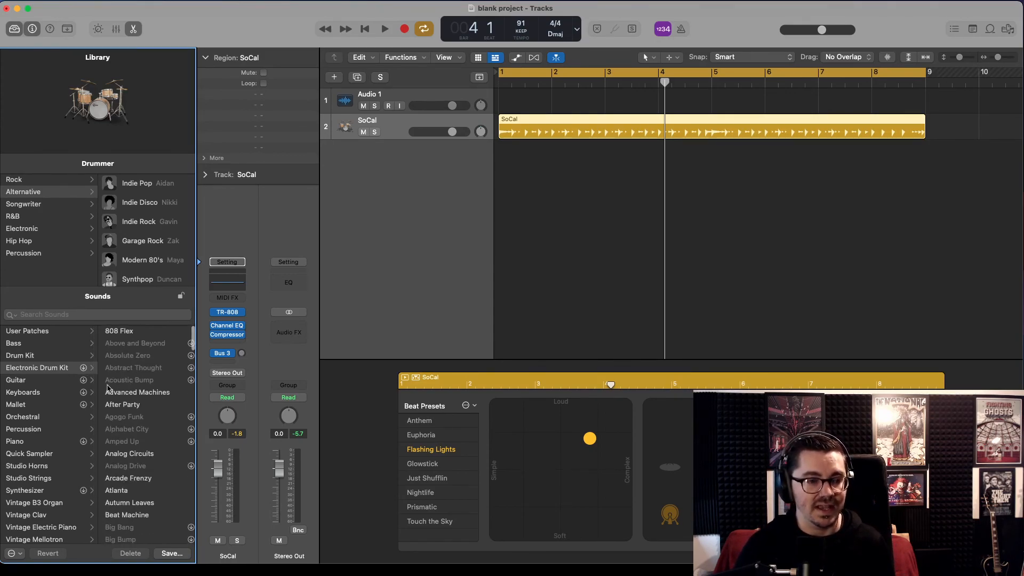
- Make the SoCal region's Flashing Lights beat somewhat softer and marginally more complex on the Drummer's XY pad
drag(562, 483, 593, 458)
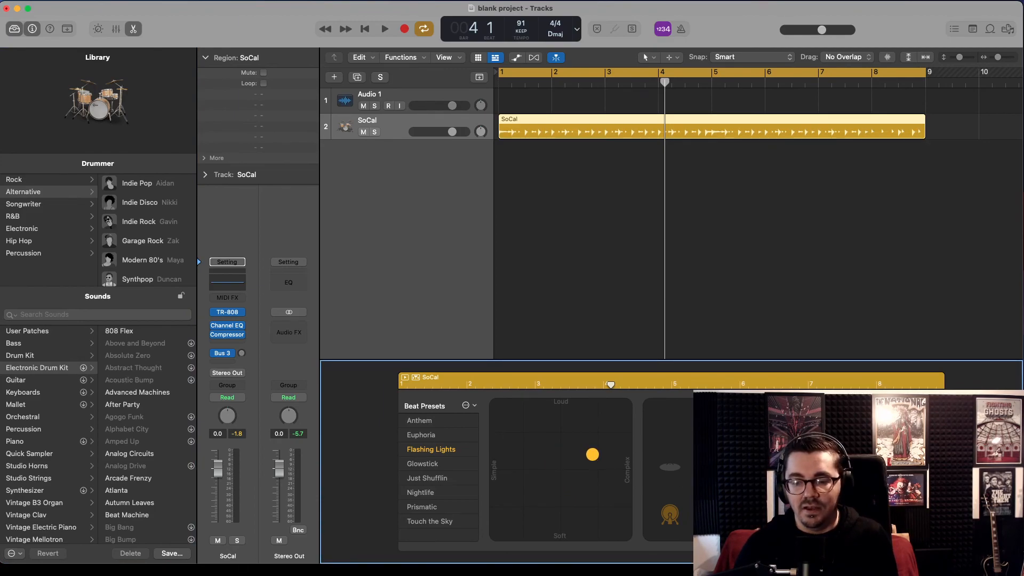